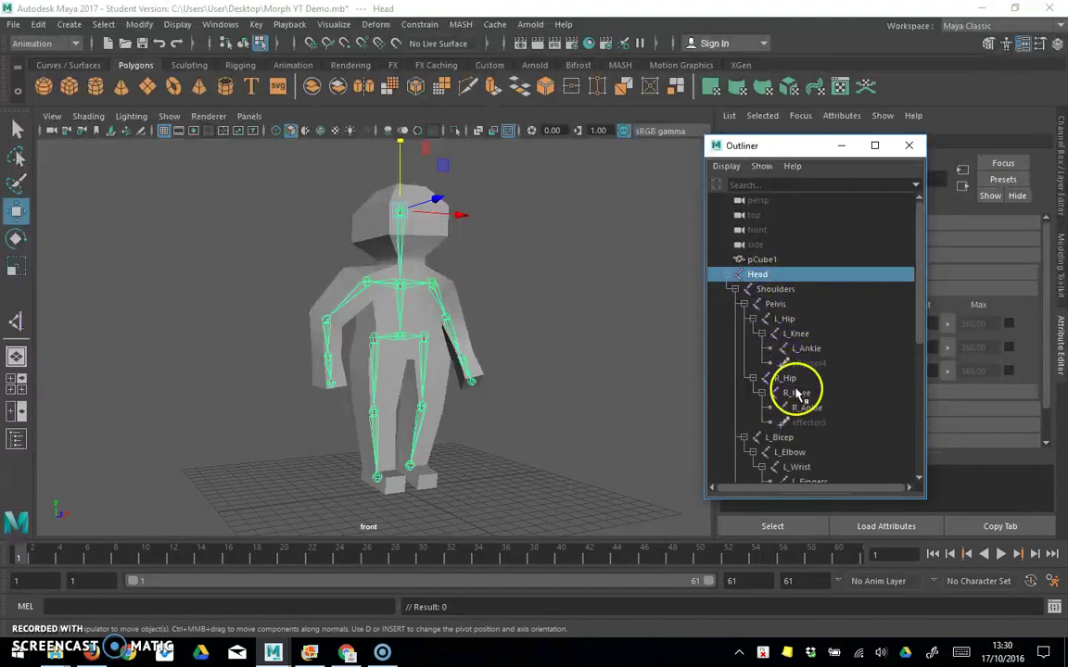
# Step: Collapse the Head joint hierarchy in the Outliner and check which limb each of the four IK handles controls
pyautogui.click(729, 276)
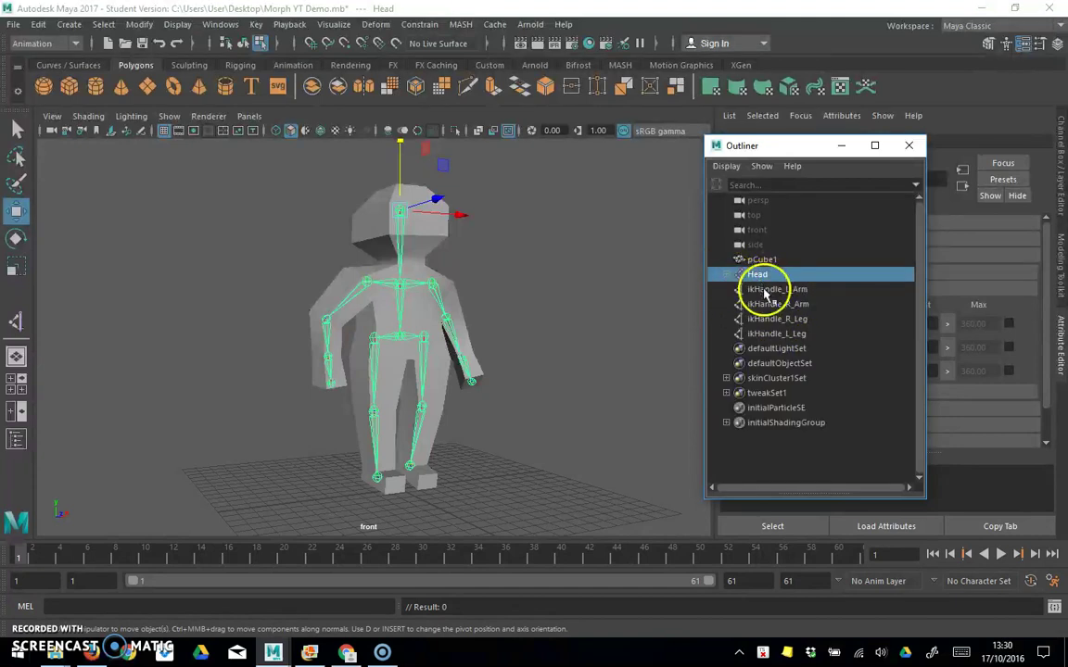
pyautogui.click(766, 290)
pyautogui.click(770, 303)
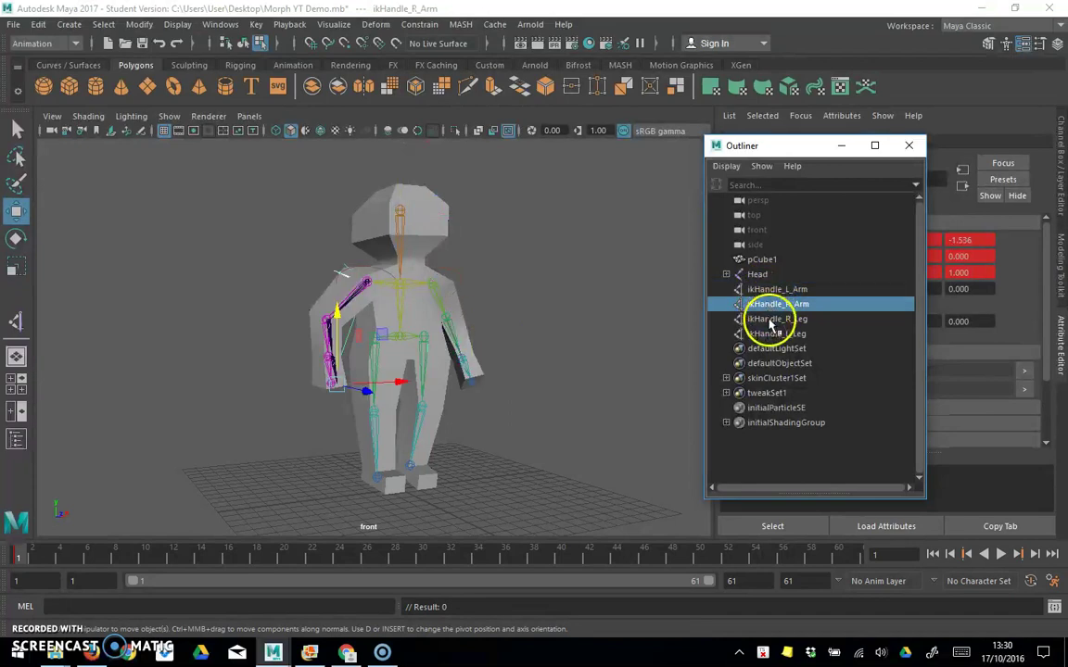
pyautogui.click(773, 320)
pyautogui.click(774, 336)
pyautogui.click(768, 290)
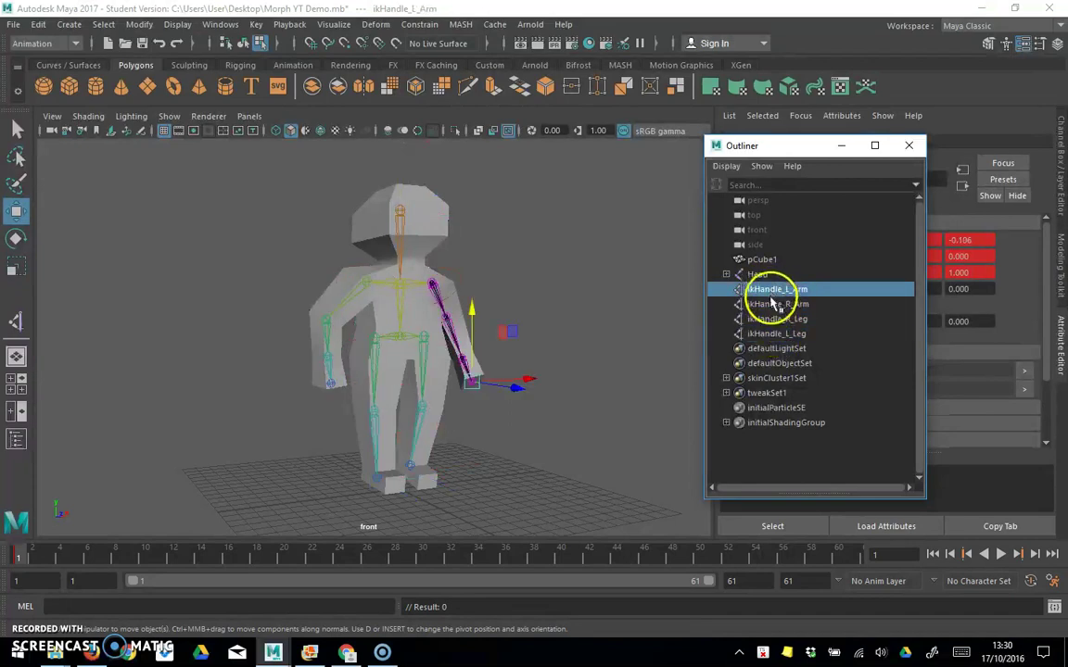
pyautogui.click(773, 304)
pyautogui.click(775, 319)
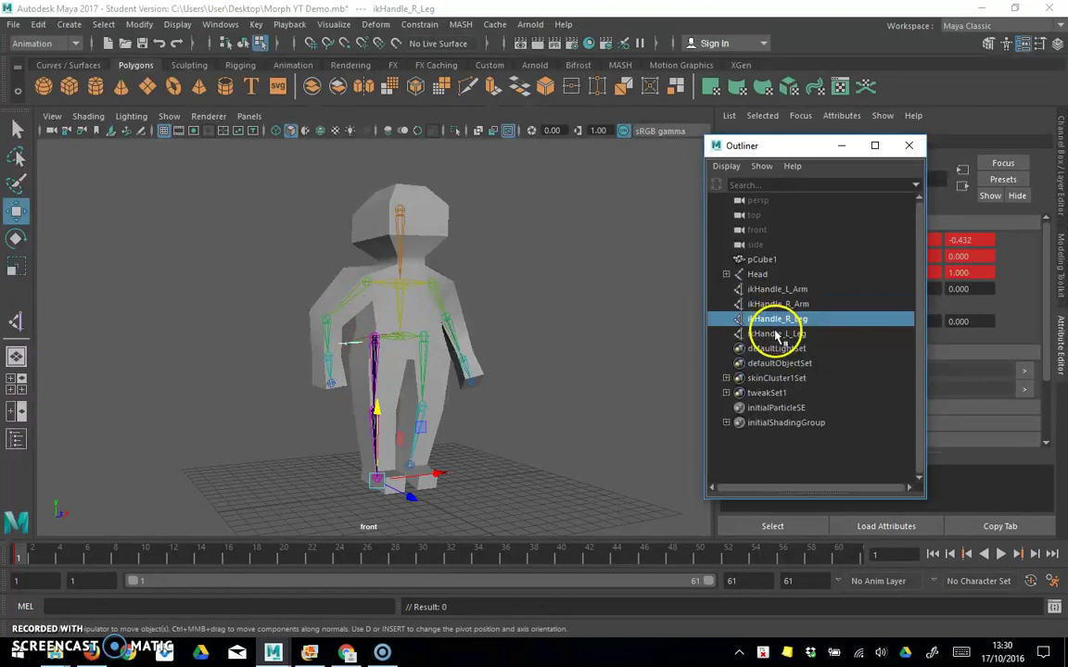
pyautogui.click(777, 335)
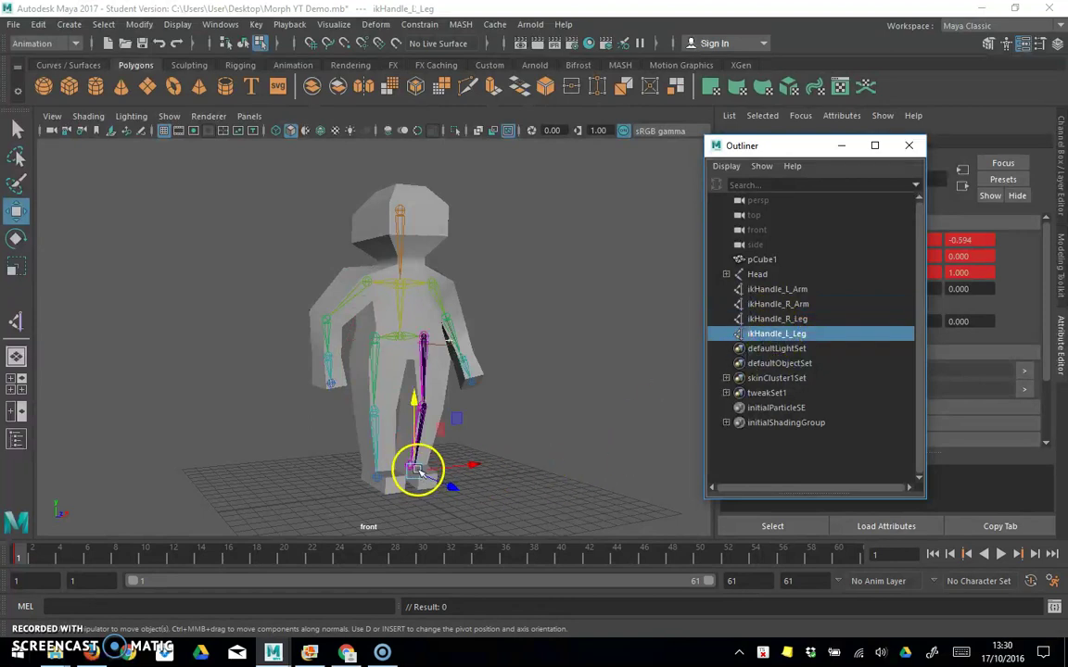
# Step: Pose the legs in a stride: move ikHandle_L_Leg back and up to about Y 3.8, Z -5.2, and ikHandle_R_Leg forward to about Z 3.7
pyautogui.moveTo(417, 470); pyautogui.dragTo(405, 474)
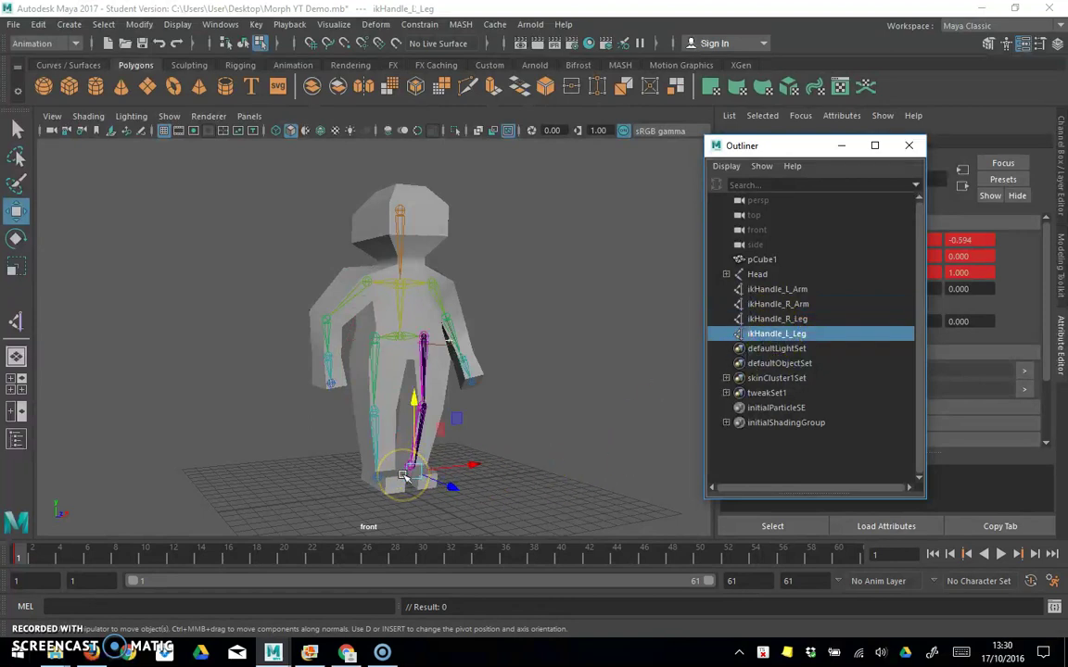
pyautogui.keyDown('alt'); pyautogui.moveTo(310, 465); pyautogui.dragTo(359, 429); pyautogui.keyUp('alt')
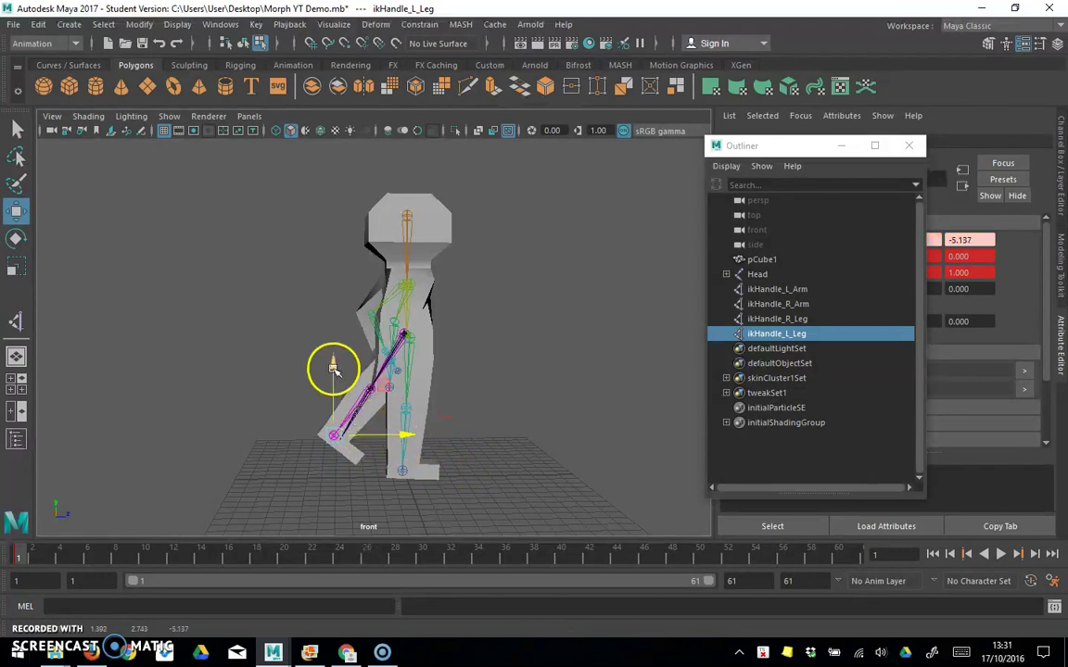
pyautogui.moveTo(334, 368); pyautogui.dragTo(334, 353)
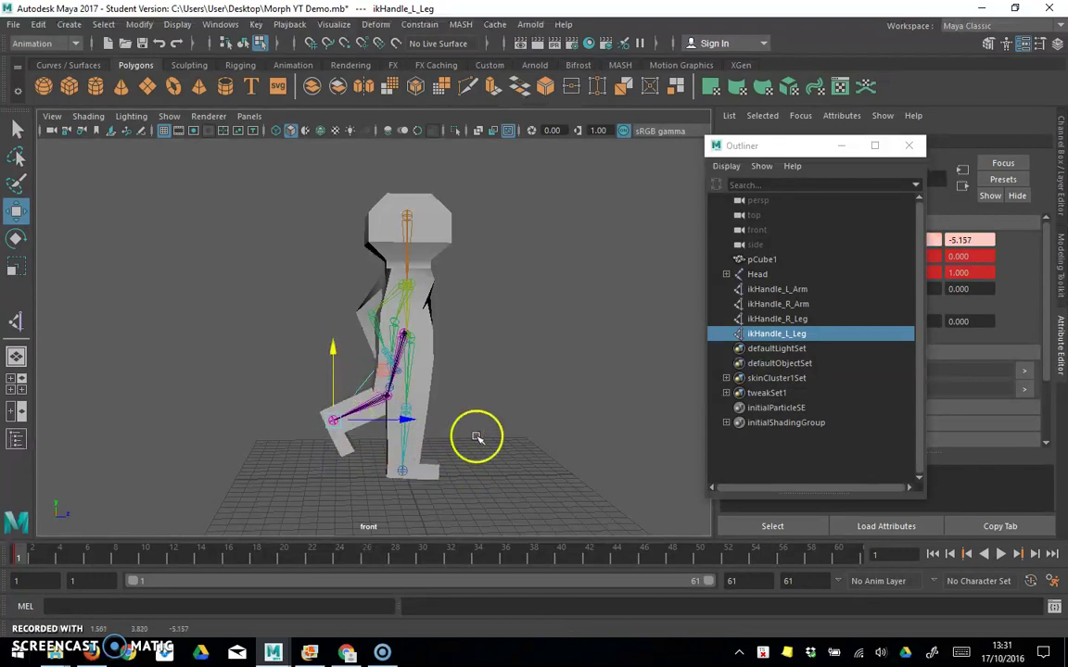
pyautogui.click(775, 319)
pyautogui.moveTo(481, 471); pyautogui.dragTo(541, 433)
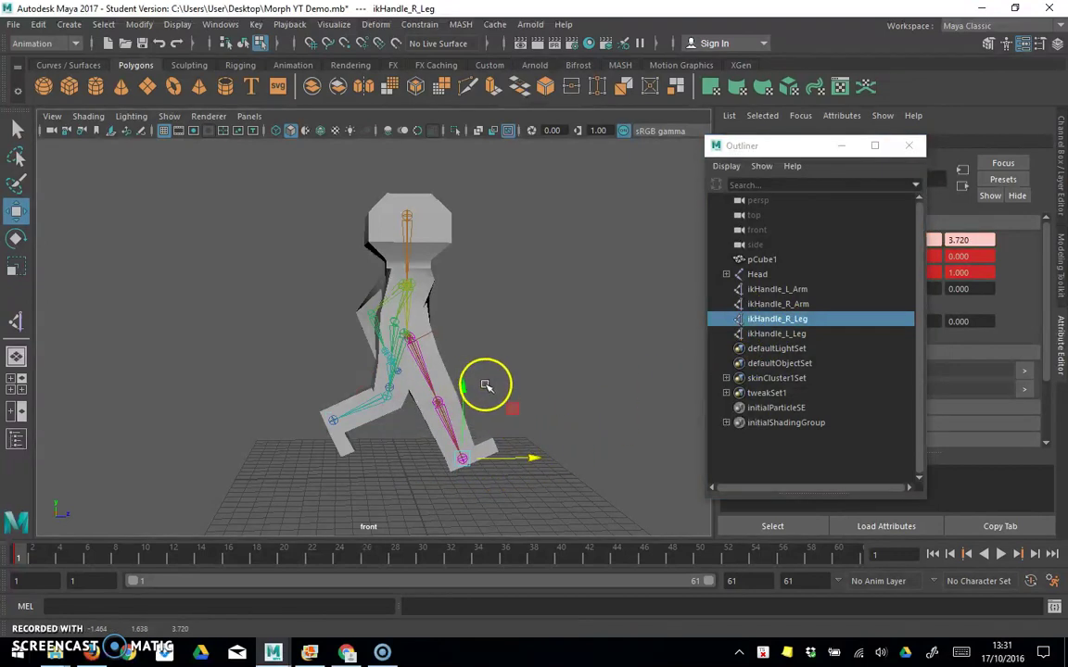
# Step: Pose the arms opposite the legs, moving ikHandle_R_Arm back to about Z -2.7 and ikHandle_L_Arm forward to about Z 4.5
pyautogui.click(775, 304)
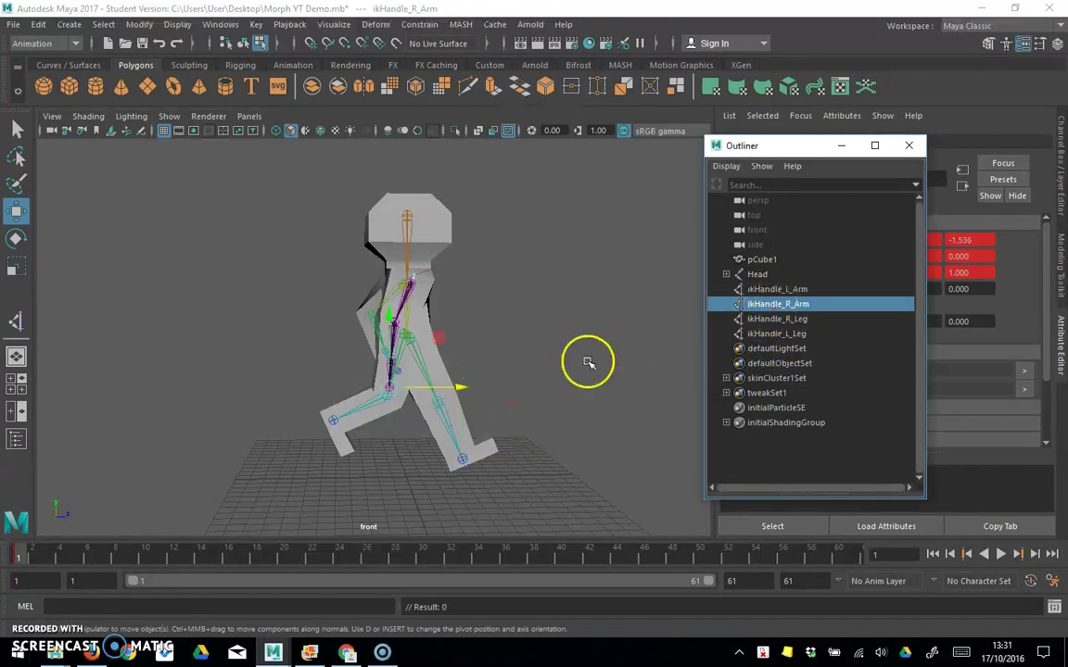
pyautogui.moveTo(487, 383); pyautogui.dragTo(443, 381)
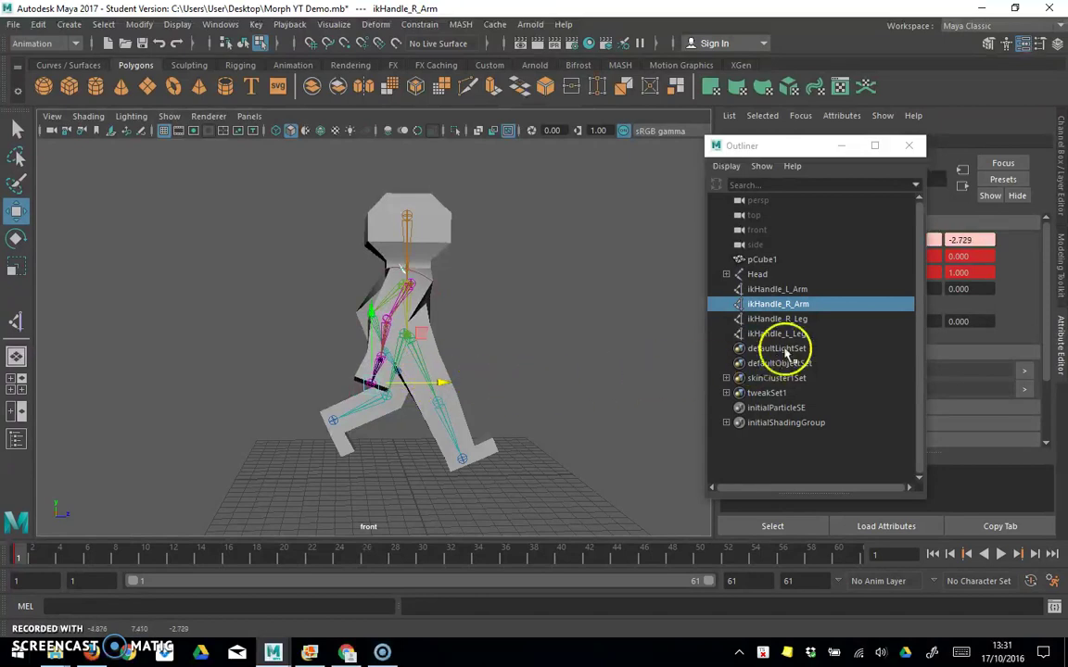
pyautogui.click(784, 289)
pyautogui.moveTo(483, 372); pyautogui.dragTo(528, 352)
pyautogui.moveTo(584, 470)
pyautogui.keyDown('alt'); pyautogui.mouseDown()
pyautogui.moveTo(276, 465)
pyautogui.moveTo(443, 462)
pyautogui.moveTo(470, 482)
pyautogui.moveTo(548, 466)
pyautogui.moveTo(505, 437)
pyautogui.moveTo(431, 470)
pyautogui.moveTo(575, 453)
pyautogui.mouseUp(); pyautogui.keyUp('alt')
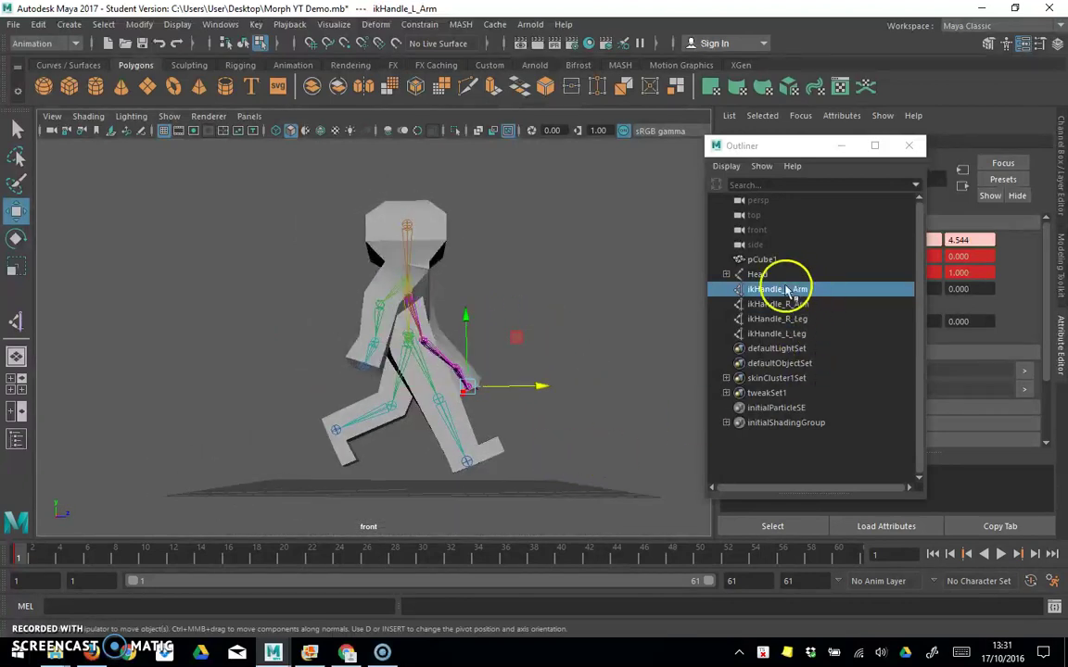
# Step: Lower the Head joint to about Y 17.2 to bring the body closer to the ground, and check the pose from several angles
pyautogui.click(755, 274)
pyautogui.moveTo(406, 160); pyautogui.dragTo(406, 171)
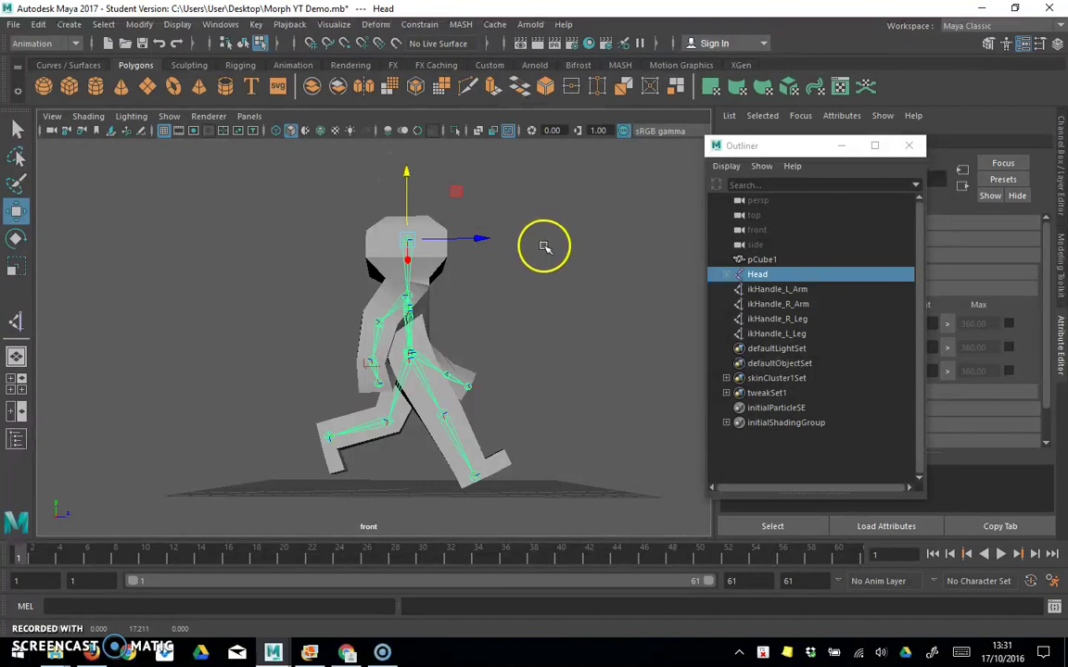
pyautogui.keyDown('alt'); pyautogui.moveTo(585, 334); pyautogui.dragTo(452, 351); pyautogui.keyUp('alt')
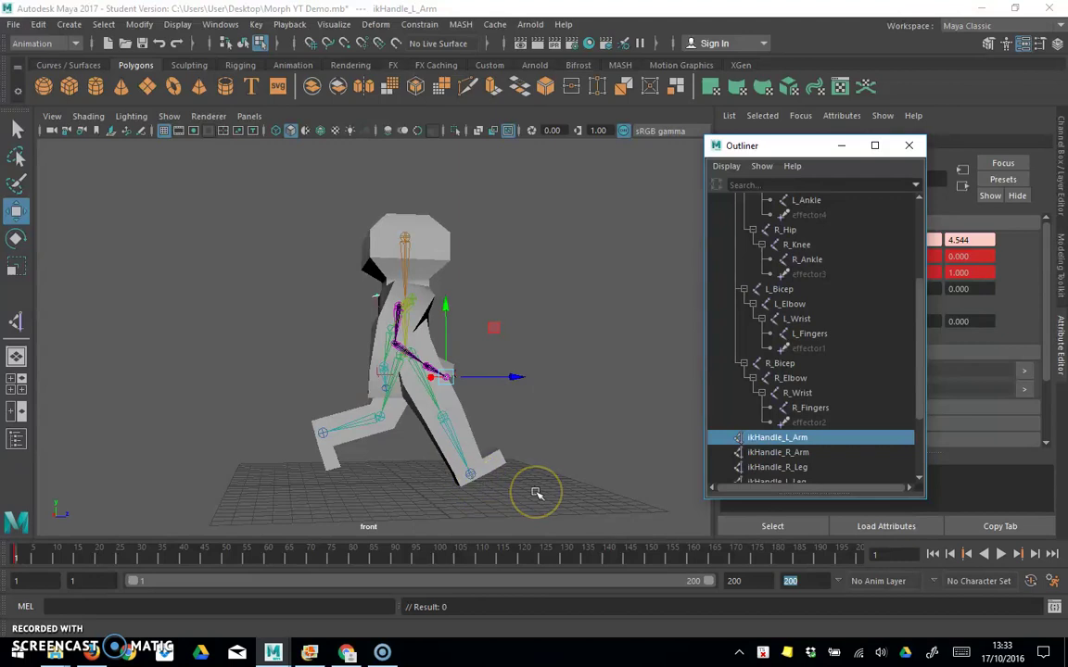
pyautogui.keyDown('alt'); pyautogui.moveTo(536, 492); pyautogui.dragTo(433, 500); pyautogui.keyUp('alt')
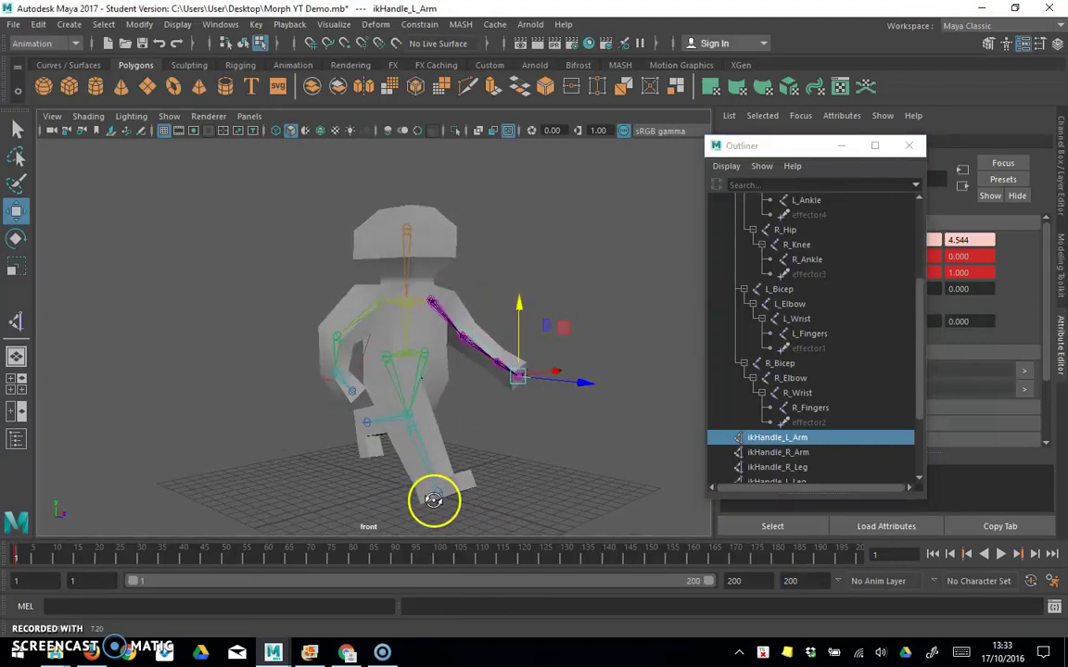
pyautogui.keyDown('alt'); pyautogui.moveTo(326, 465); pyautogui.dragTo(379, 465); pyautogui.keyUp('alt')
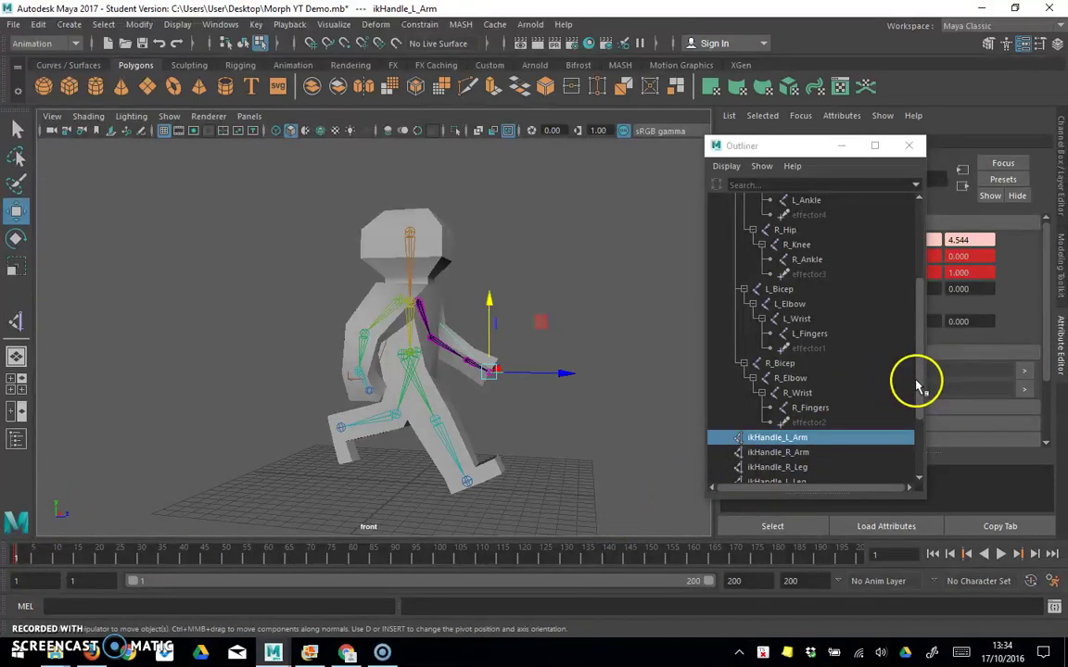
# Step: Review the posed IK handles for the right arm and both legs in the Outliner
pyautogui.moveTo(918, 385); pyautogui.dragTo(917, 417)
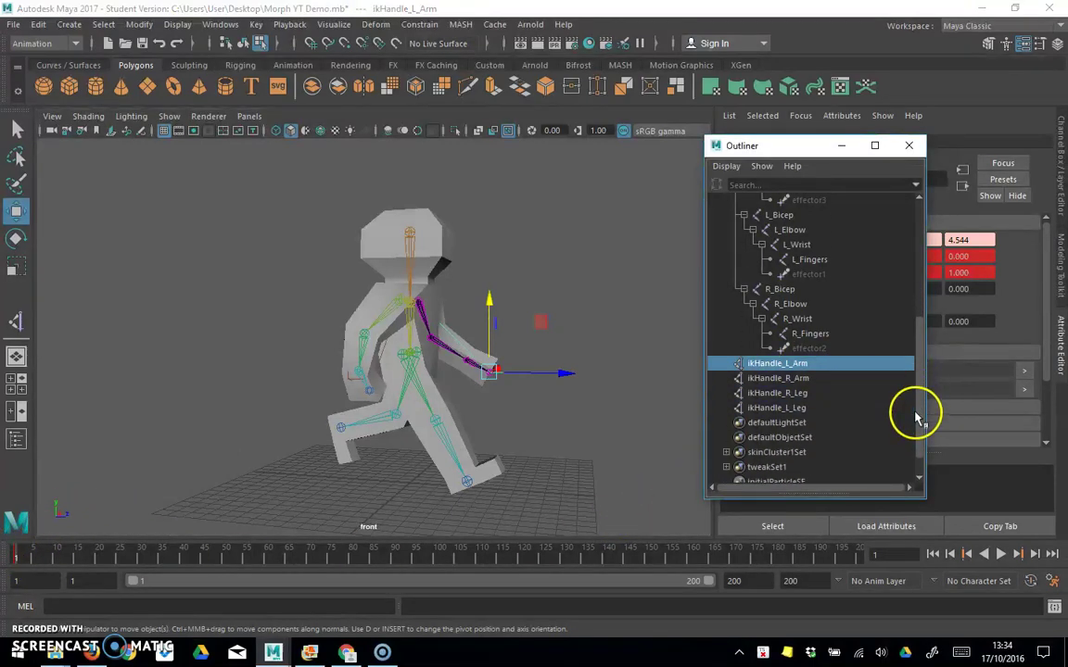
pyautogui.click(775, 378)
pyautogui.click(772, 393)
pyautogui.click(769, 408)
pyautogui.click(767, 395)
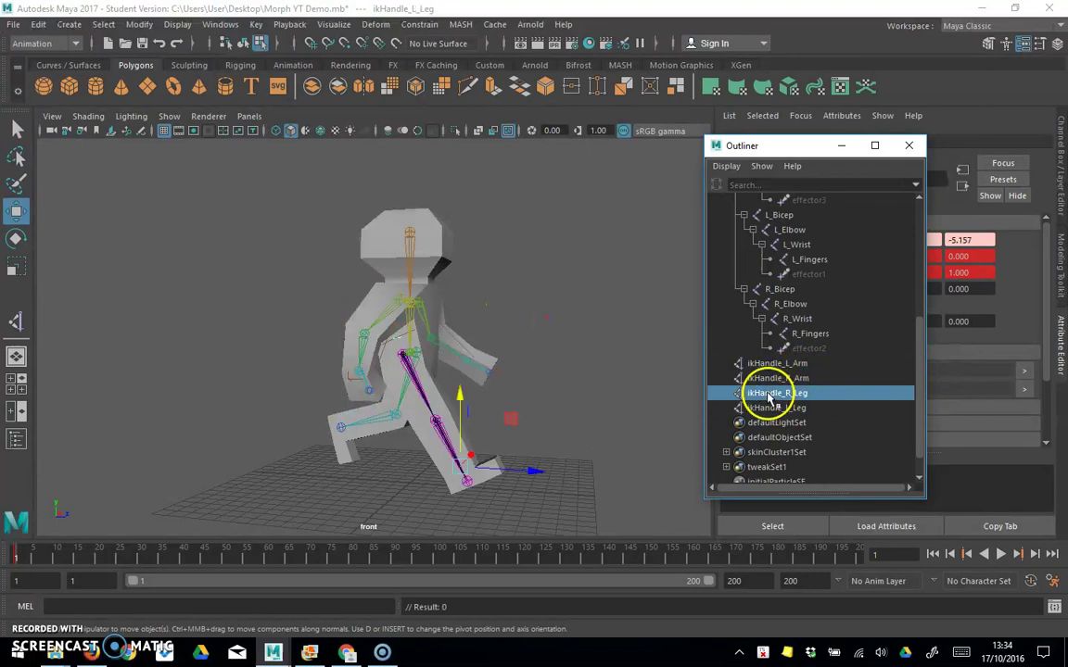
pyautogui.click(766, 379)
# Step: Set a key at frame 1 on ikHandle_L_Arm and another on ikHandle_R_Arm
pyautogui.click(766, 363)
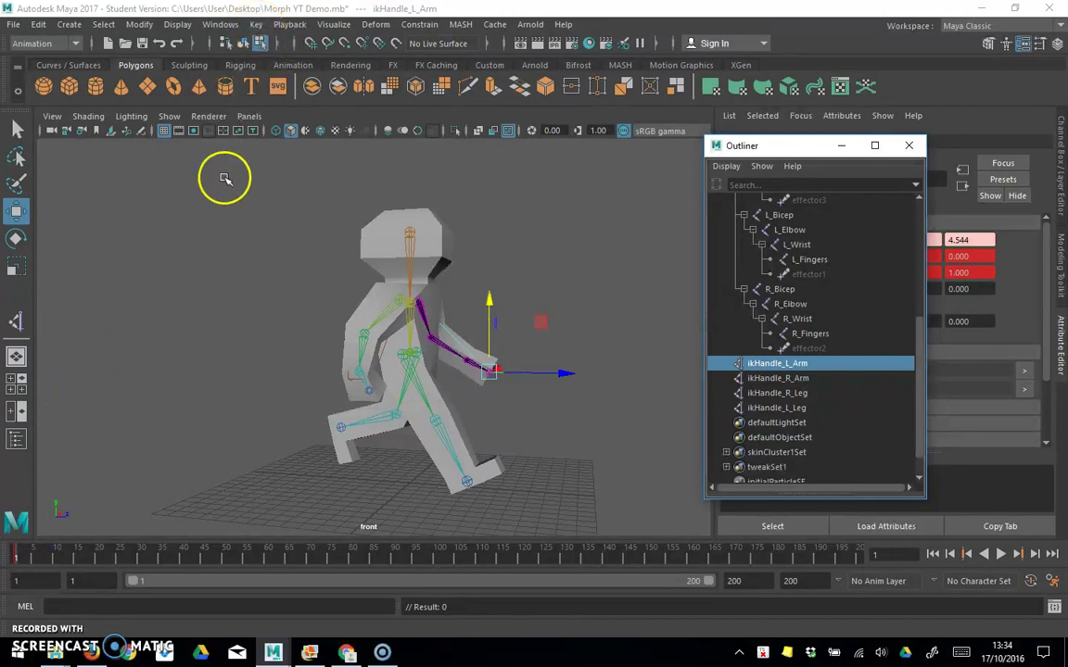
pyautogui.click(256, 24)
pyautogui.click(280, 63)
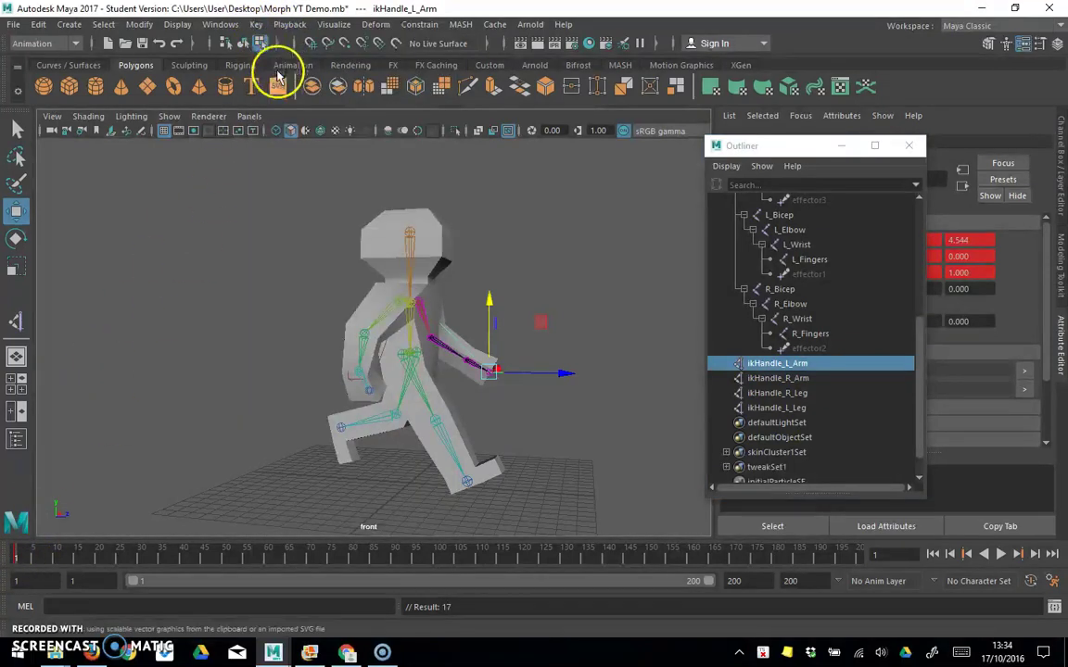
pyautogui.click(795, 380)
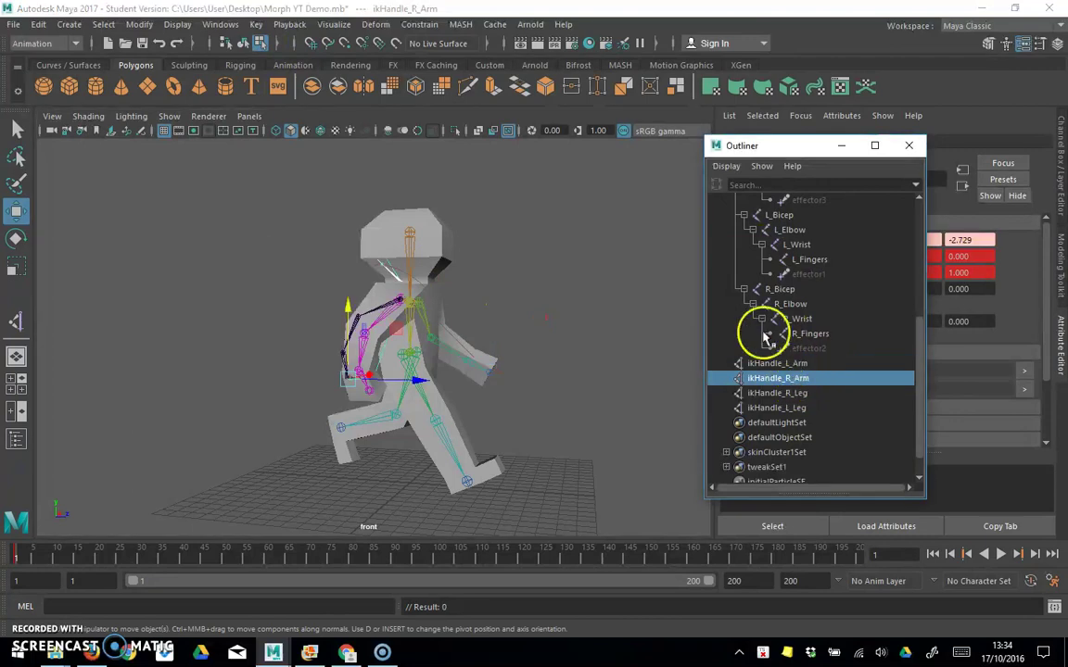
pyautogui.click(256, 24)
pyautogui.click(285, 63)
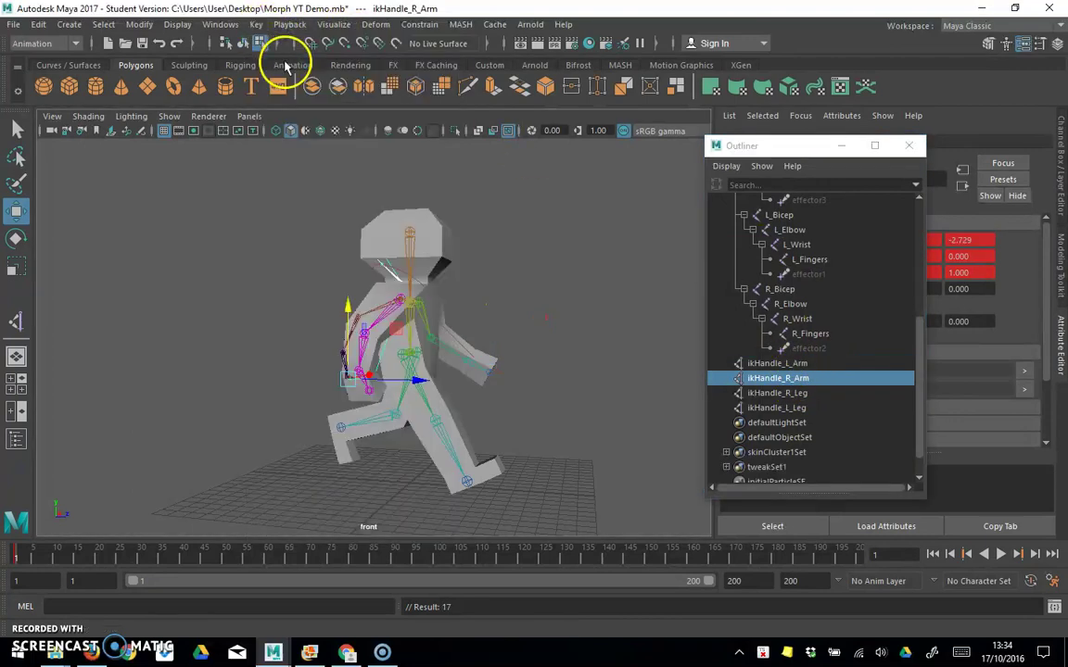
# Step: Set a key at frame 1 on ikHandle_R_Leg and another on ikHandle_L_Leg
pyautogui.click(793, 394)
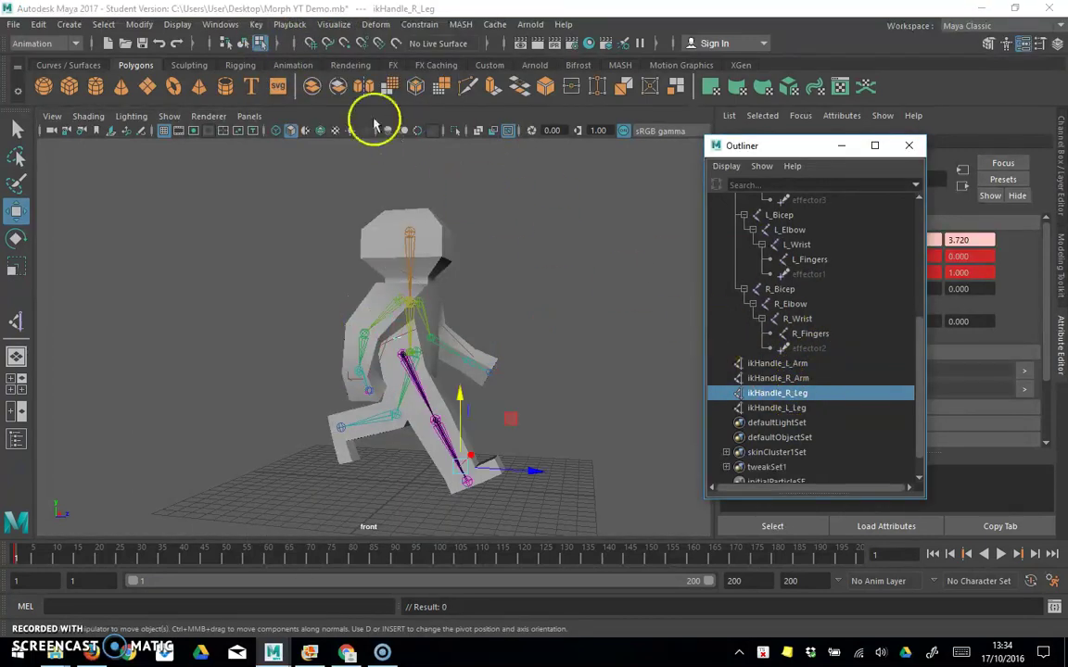
pyautogui.click(256, 24)
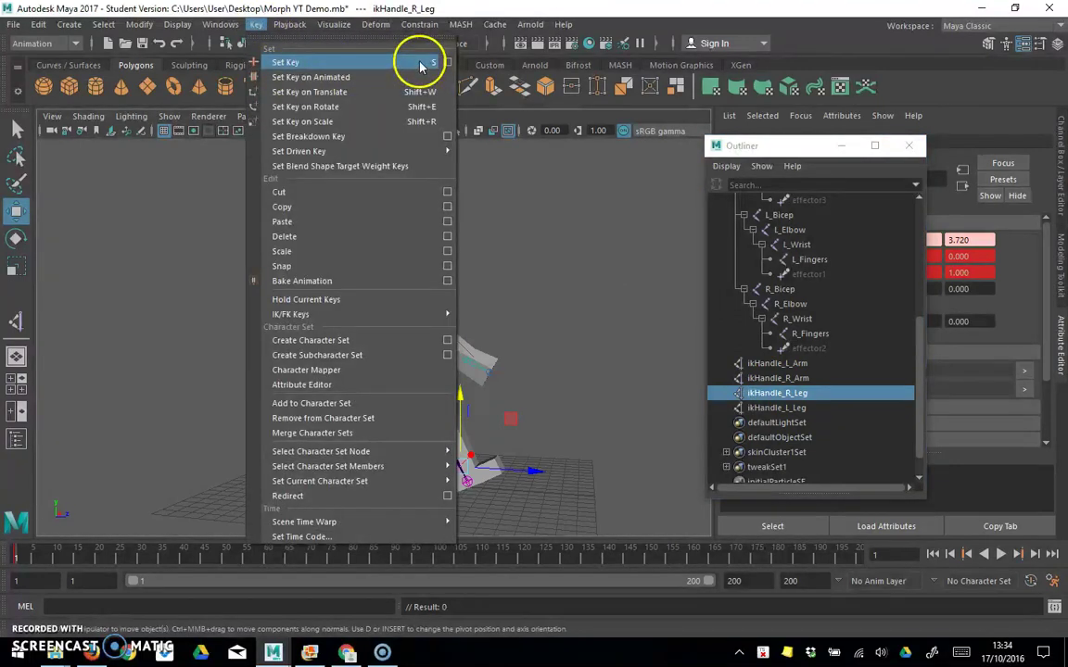
pyautogui.click(422, 62)
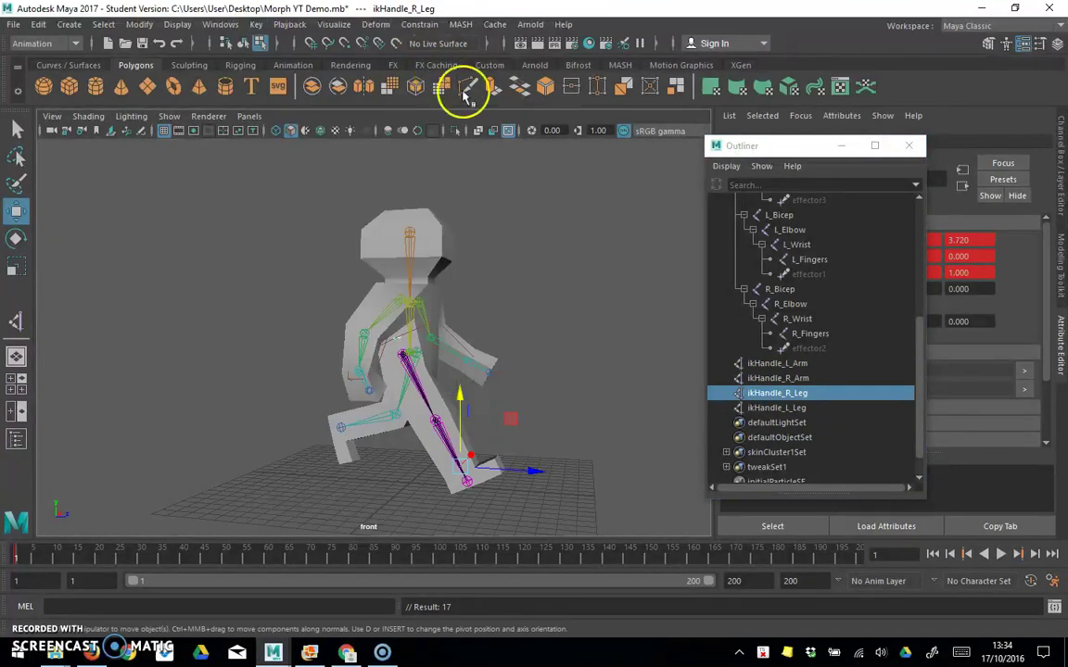
pyautogui.click(792, 408)
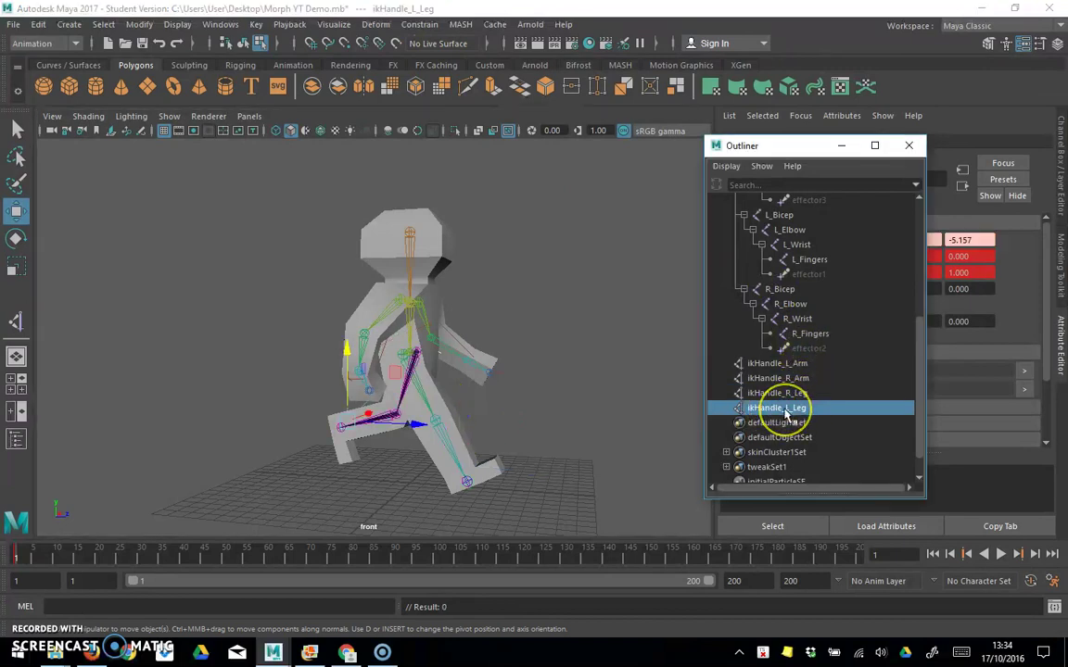
pyautogui.press('s')
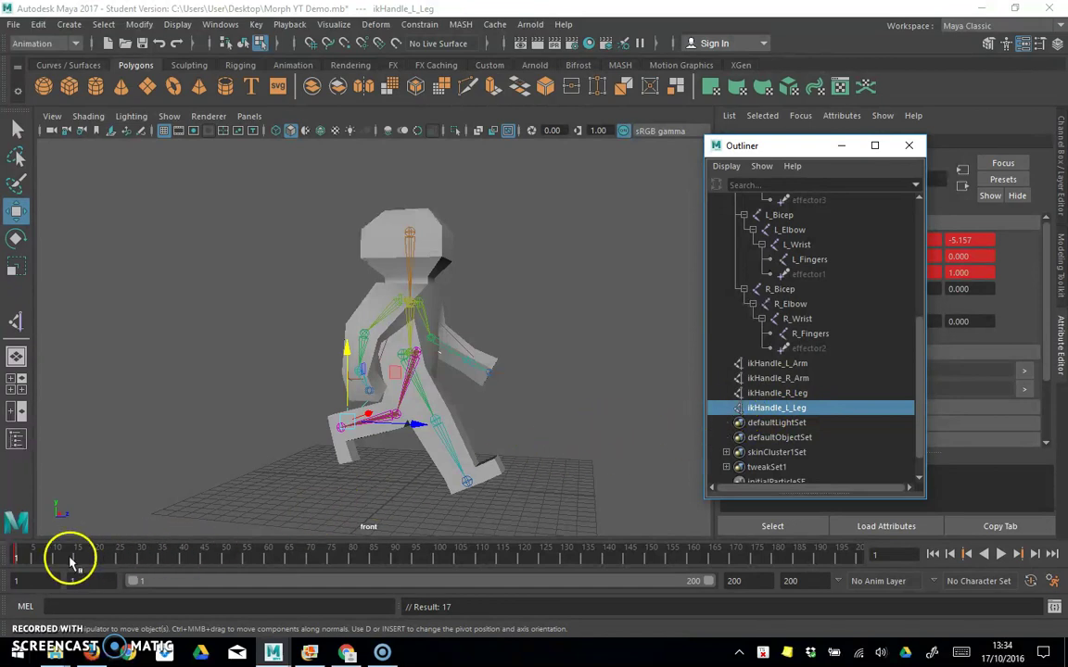
# Step: Set the end of the animation and playback range to frame 61
pyautogui.hotkey('alt', 'v')
pyautogui.press('Escape')
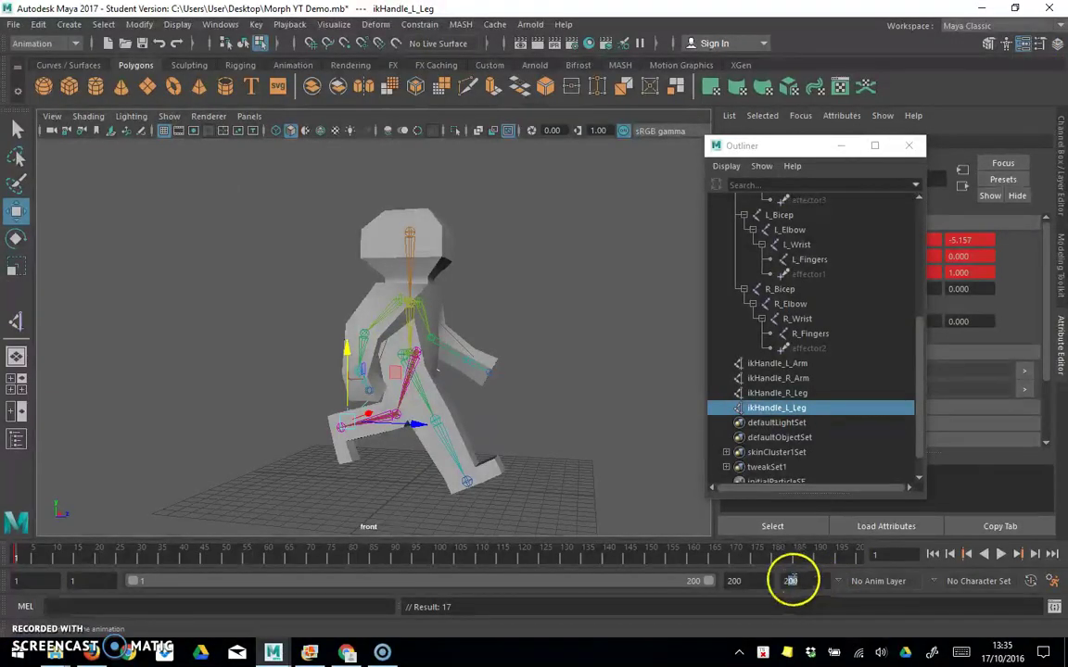
pyautogui.moveTo(520, 491); pyautogui.dragTo(461, 495)
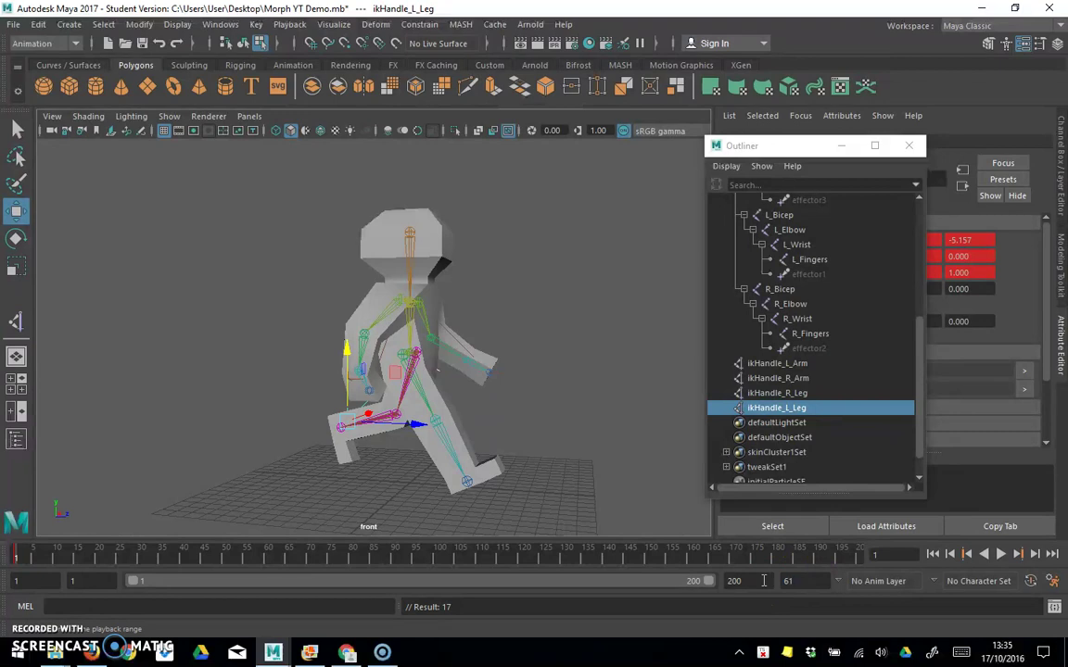
pyautogui.write('61')
pyautogui.press('Return')
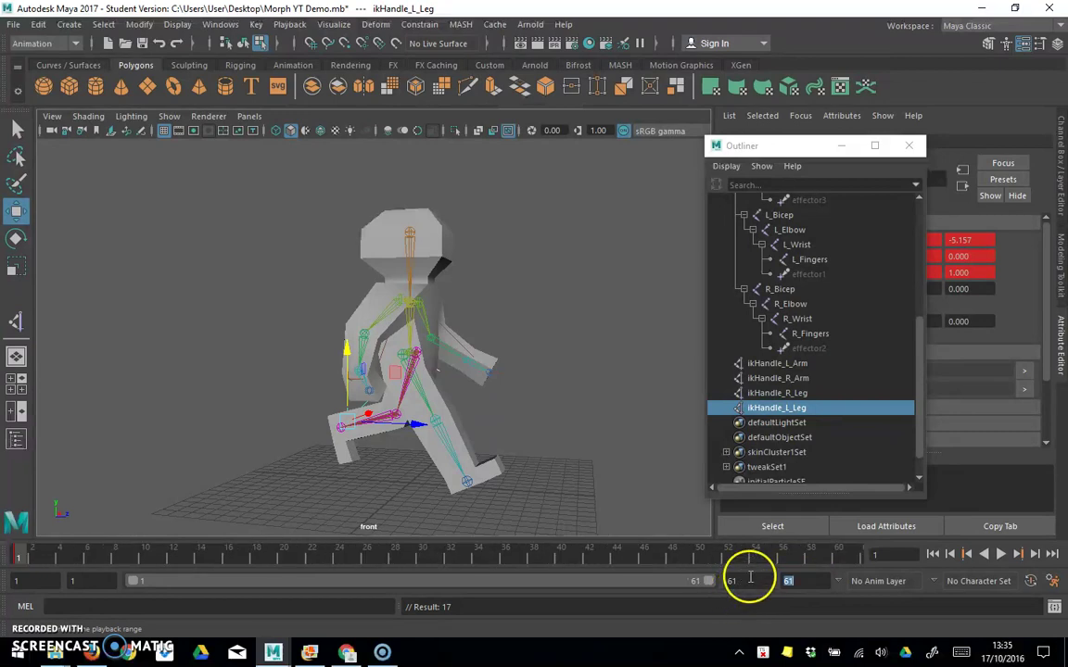
# Step: At frame 61, set a key on ikHandle_L_Arm and another on ikHandle_R_Arm
pyautogui.moveTo(862, 560)
pyautogui.mouseDown()
pyautogui.moveTo(841, 558)
pyautogui.moveTo(859, 560)
pyautogui.mouseUp()
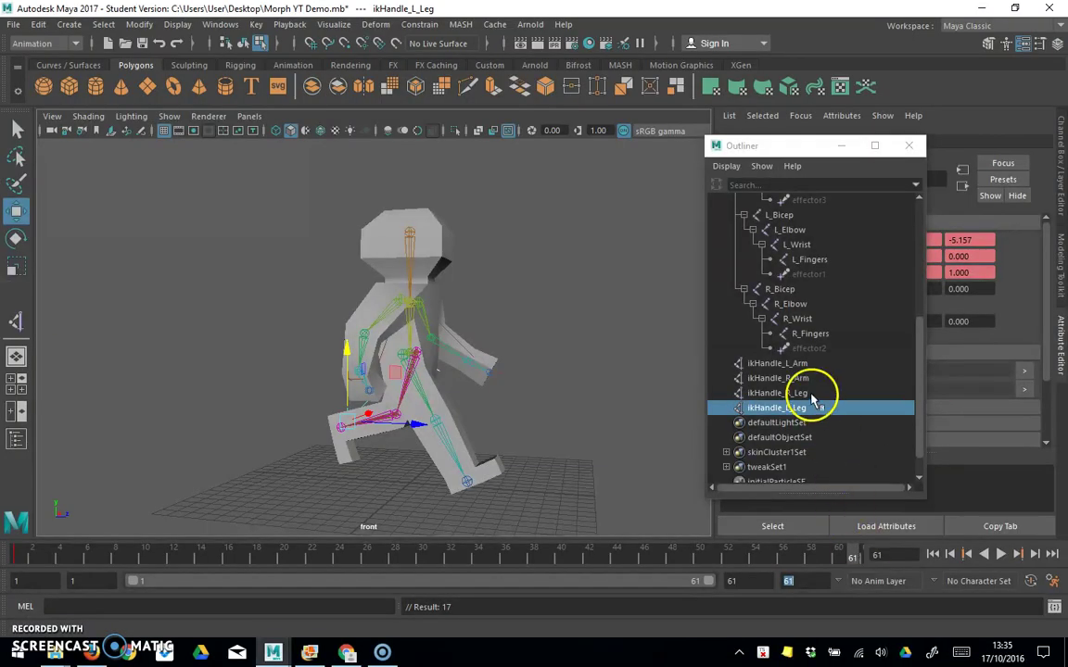
pyautogui.click(779, 362)
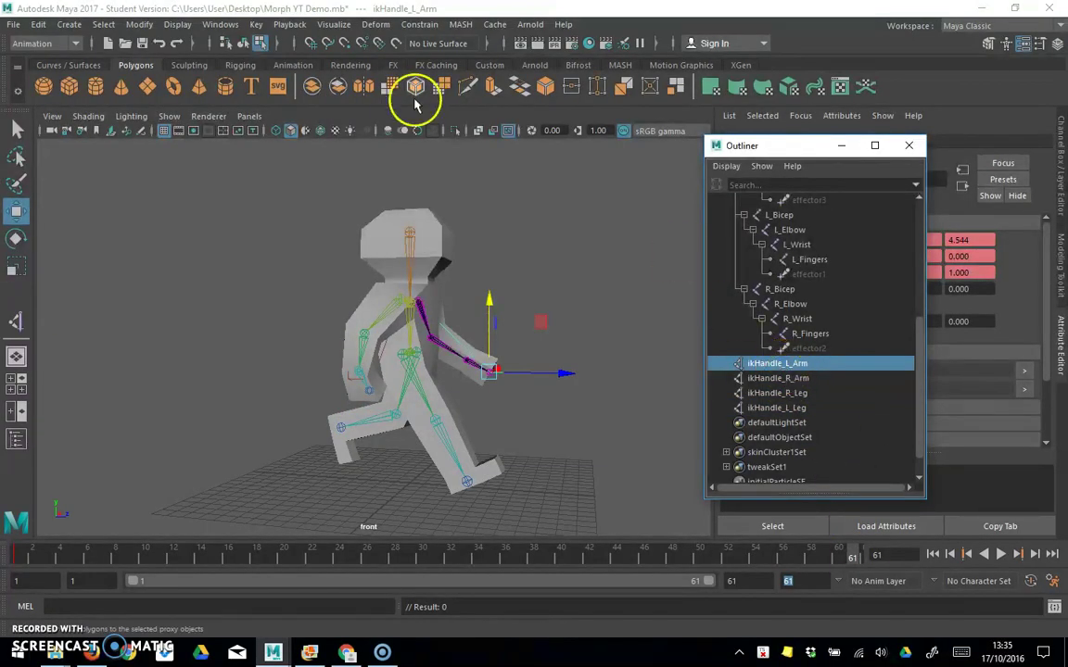
pyautogui.click(255, 26)
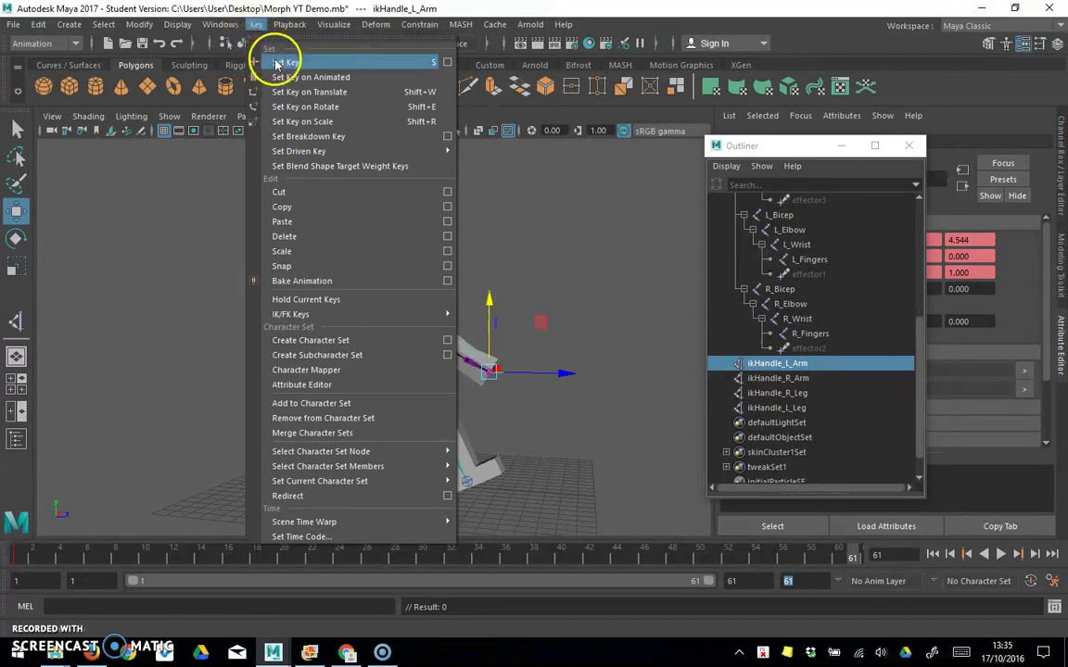
pyautogui.click(273, 61)
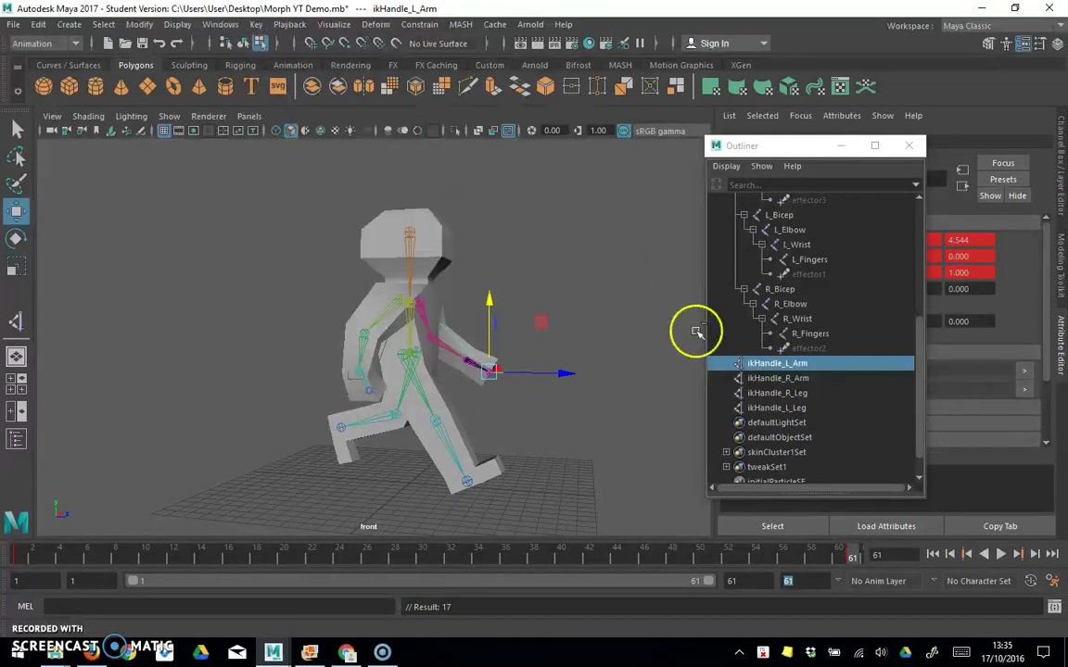
pyautogui.click(753, 377)
pyautogui.click(256, 25)
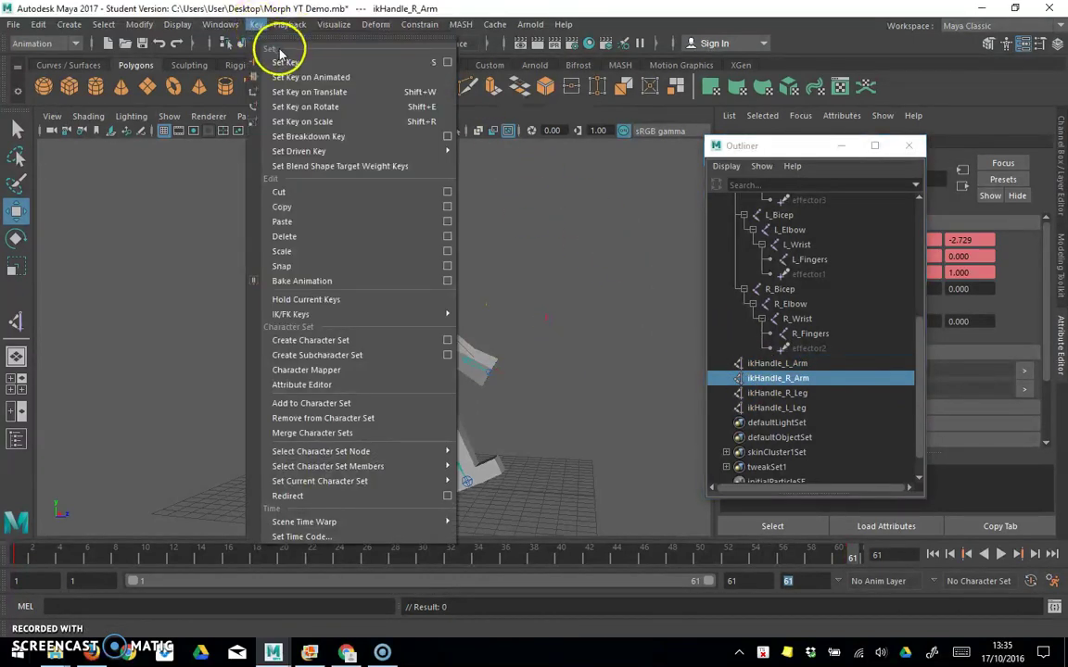
pyautogui.click(274, 59)
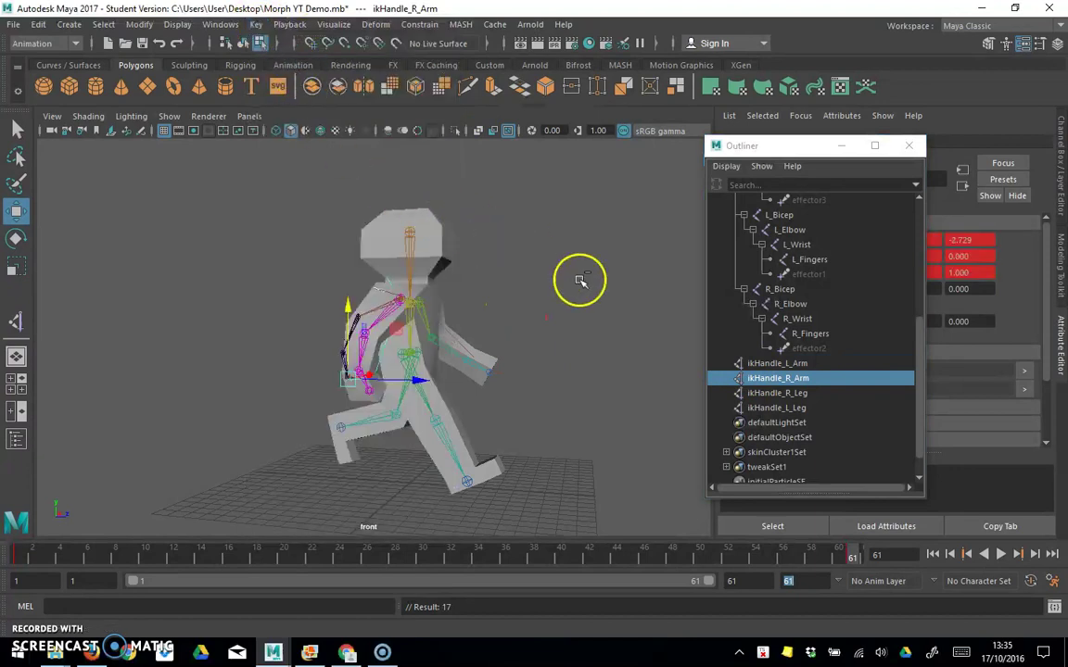
# Step: At frame 61, set a key on ikHandle_R_Leg and another on ikHandle_L_Leg
pyautogui.click(781, 393)
pyautogui.press('s')
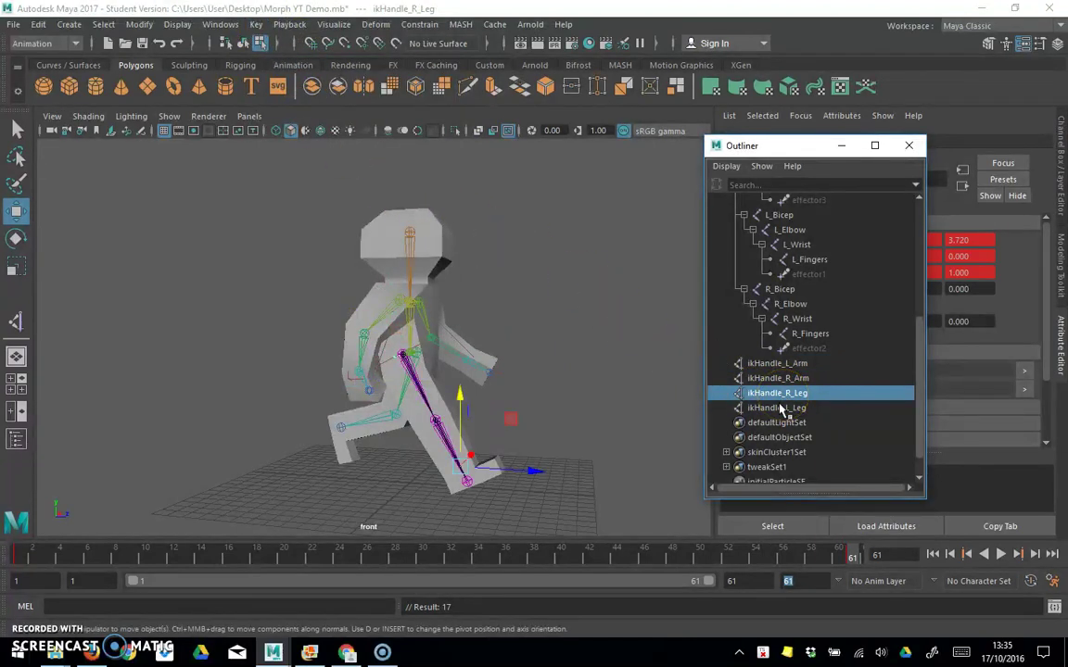
pyautogui.click(781, 408)
# Step: With auto keyframing on, swing ikHandle_L_Leg forward at frame 30 to about 4.27 in Z
pyautogui.moveTo(845, 565)
pyautogui.mouseDown()
pyautogui.moveTo(315, 557)
pyautogui.moveTo(555, 554)
pyautogui.moveTo(23, 561)
pyautogui.moveTo(851, 555)
pyautogui.mouseUp()
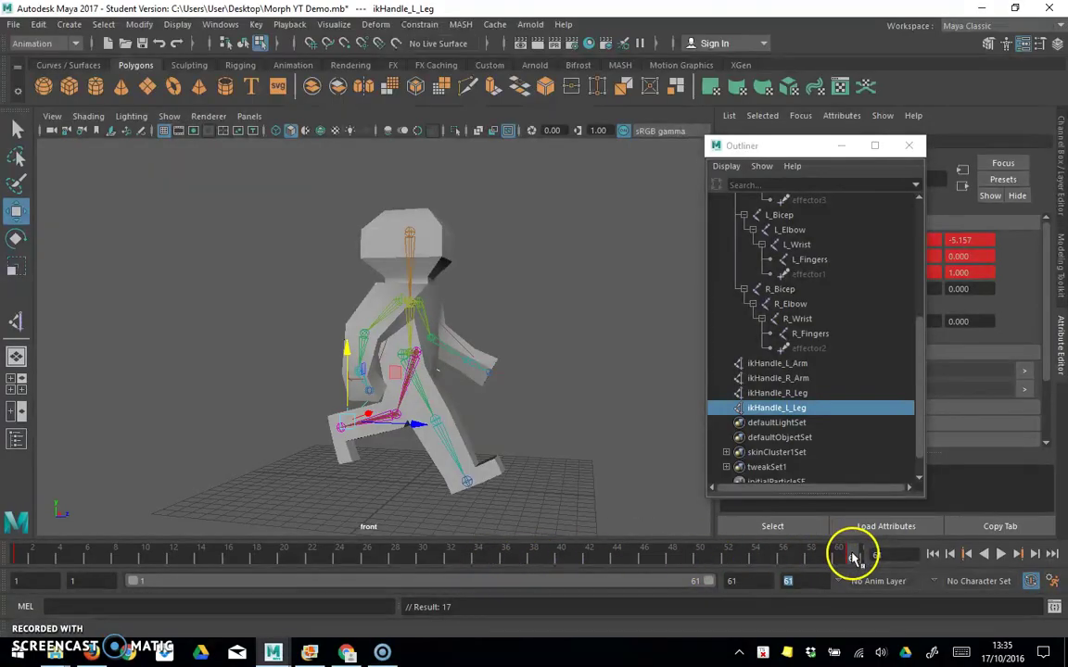
pyautogui.moveTo(853, 556); pyautogui.dragTo(423, 572)
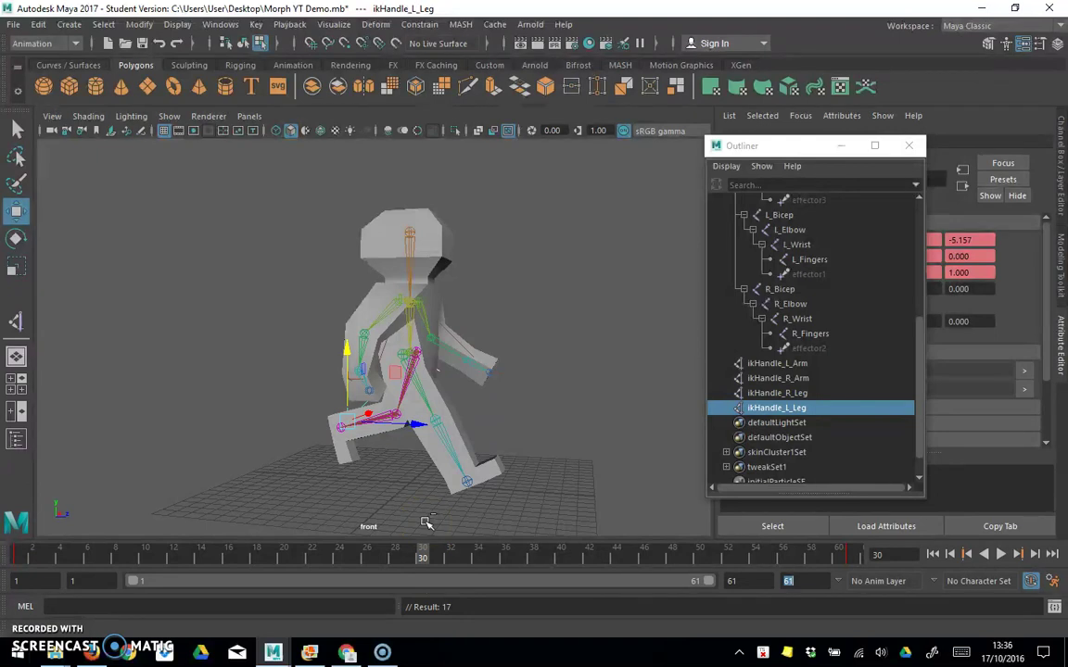
pyautogui.click(776, 413)
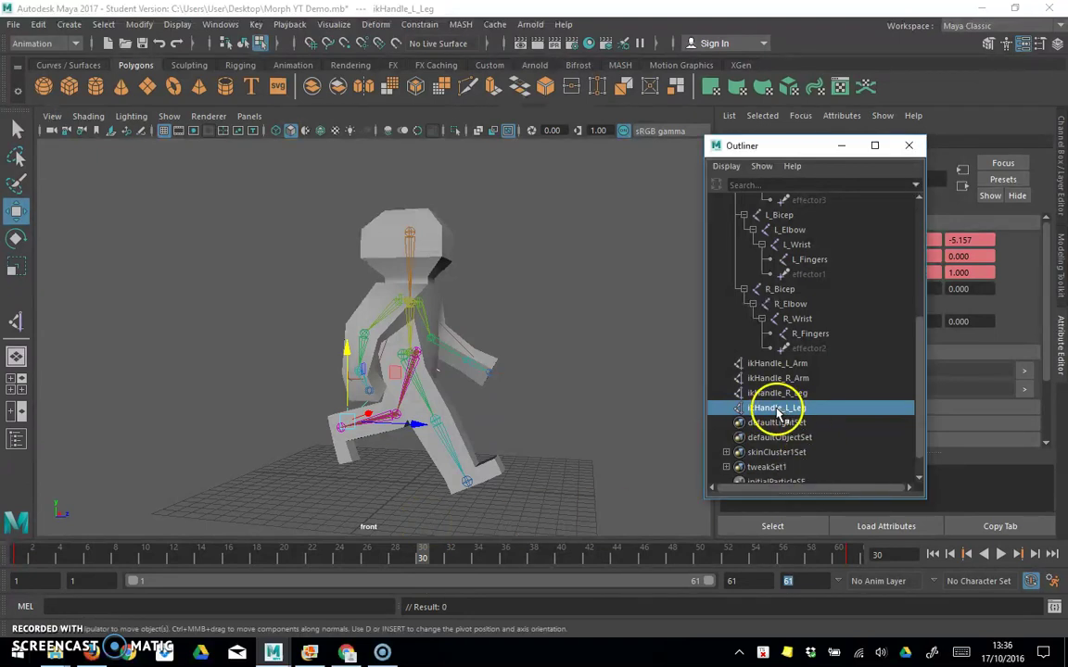
pyautogui.click(17, 212)
pyautogui.moveTo(418, 426); pyautogui.dragTo(507, 427)
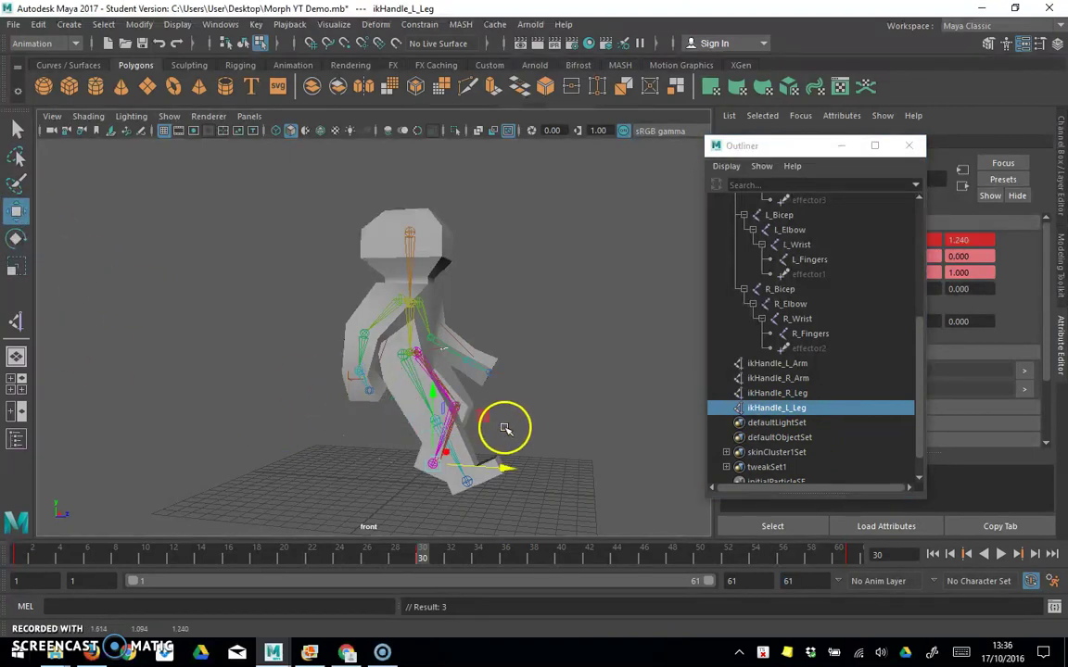
pyautogui.moveTo(459, 454); pyautogui.dragTo(560, 439)
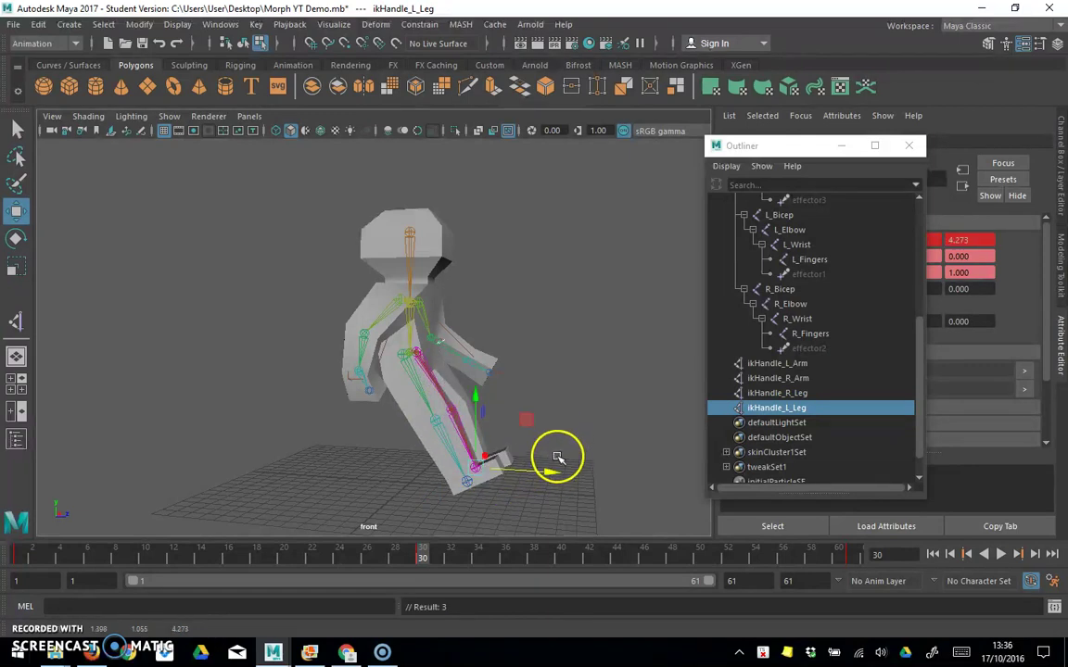
# Step: At frame 30, swing ikHandle_R_Leg backward to about 1.21 in Y and -5.05 in Z
pyautogui.click(767, 394)
pyautogui.moveTo(534, 472); pyautogui.dragTo(432, 476)
pyautogui.press('s')
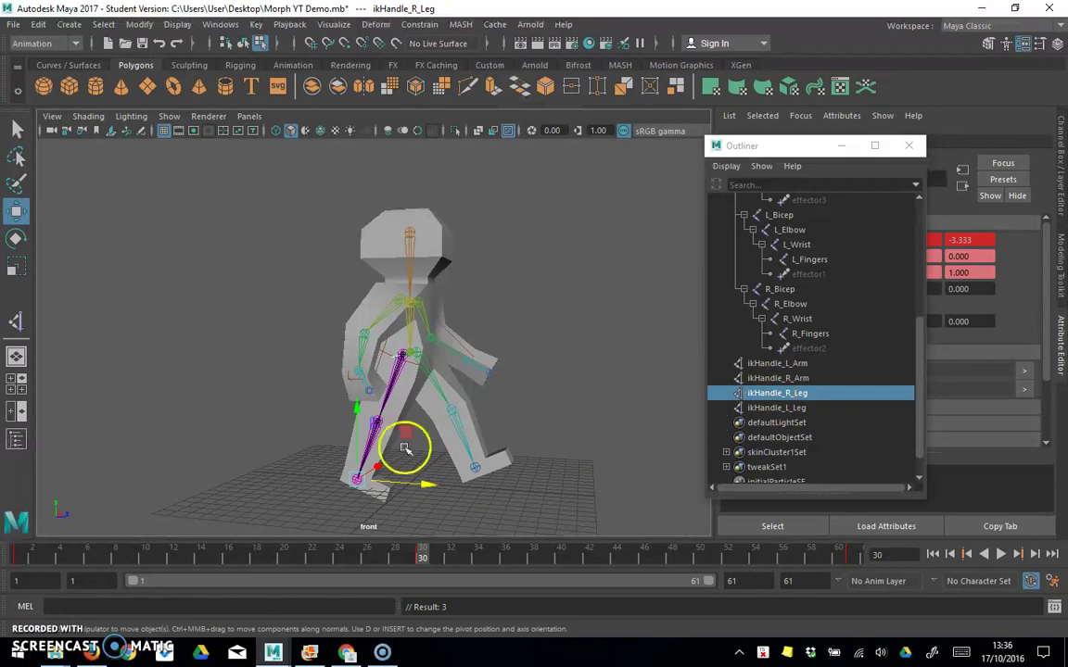
pyautogui.moveTo(350, 405); pyautogui.dragTo(357, 429)
pyautogui.press('s')
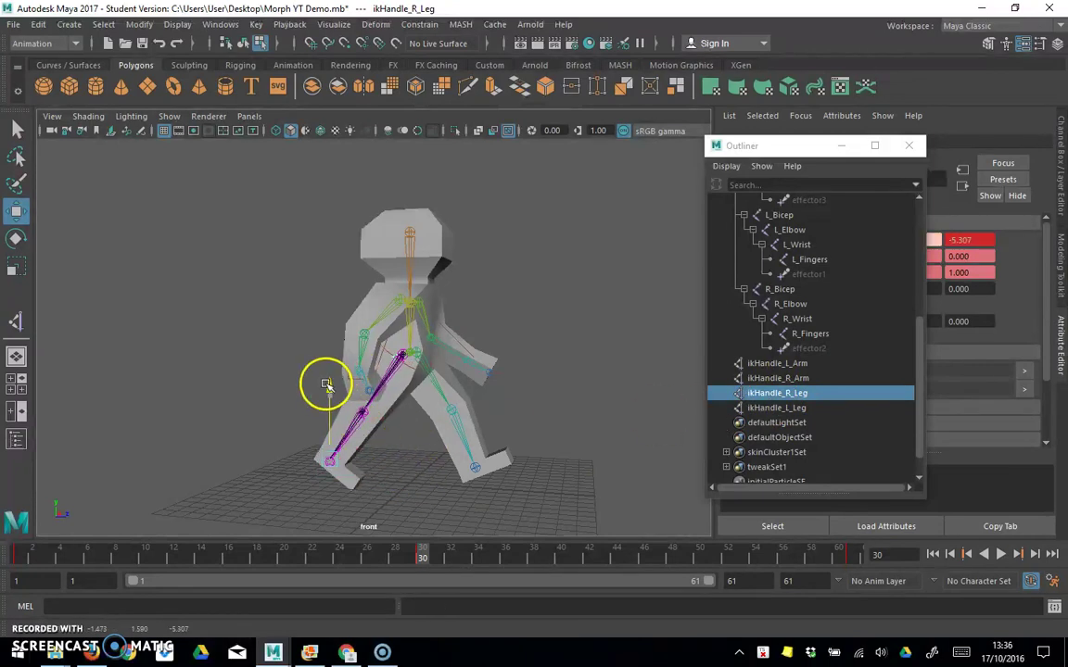
pyautogui.moveTo(328, 390); pyautogui.dragTo(327, 396)
pyautogui.press('s')
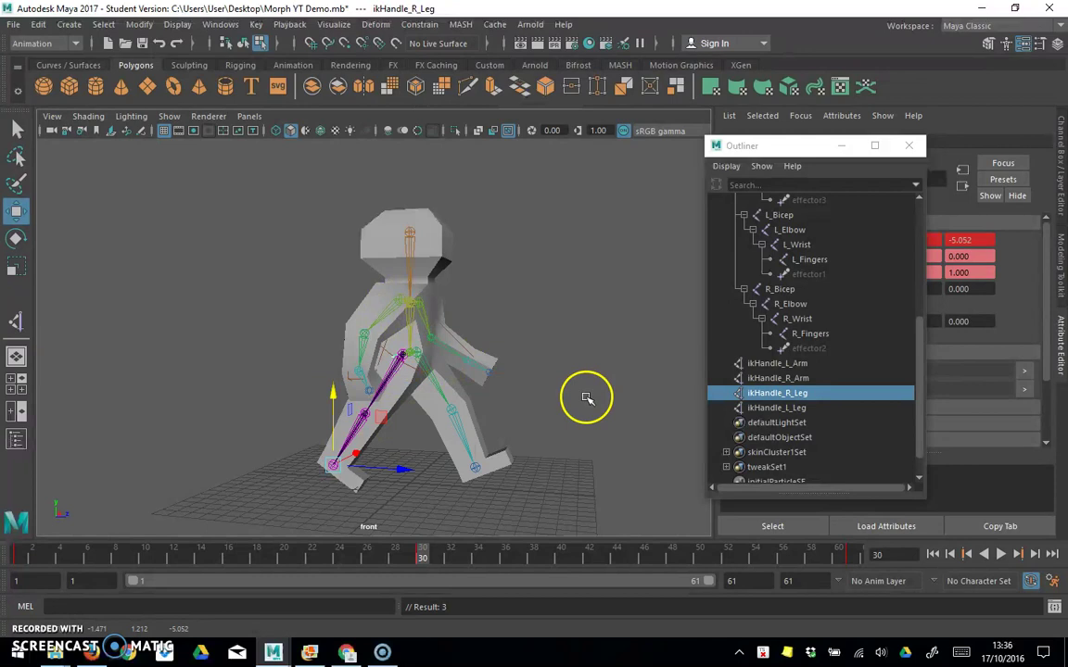
# Step: At frame 30, swing ikHandle_R_Arm forward to about 4.35 in Z and ikHandle_L_Arm outward and back to about 6.52 in X and -2.48 in Z
pyautogui.click(771, 378)
pyautogui.moveTo(418, 381); pyautogui.dragTo(553, 338)
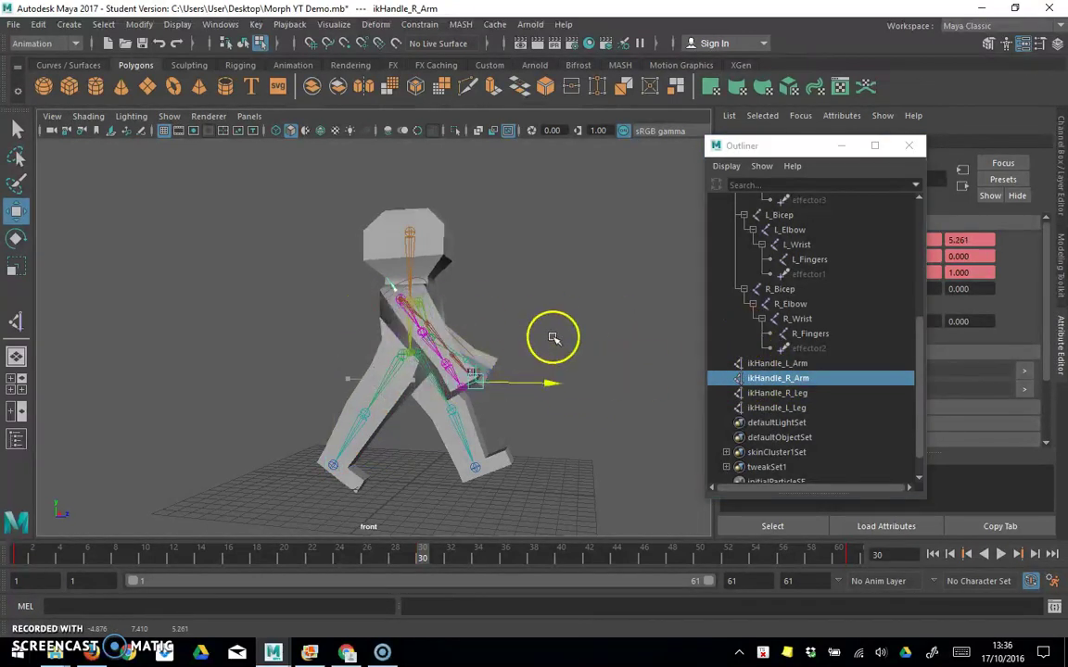
pyautogui.click(778, 363)
pyautogui.moveTo(562, 379); pyautogui.dragTo(455, 499)
pyautogui.keyDown('alt'); pyautogui.moveTo(563, 486); pyautogui.dragTo(391, 493); pyautogui.keyUp('alt')
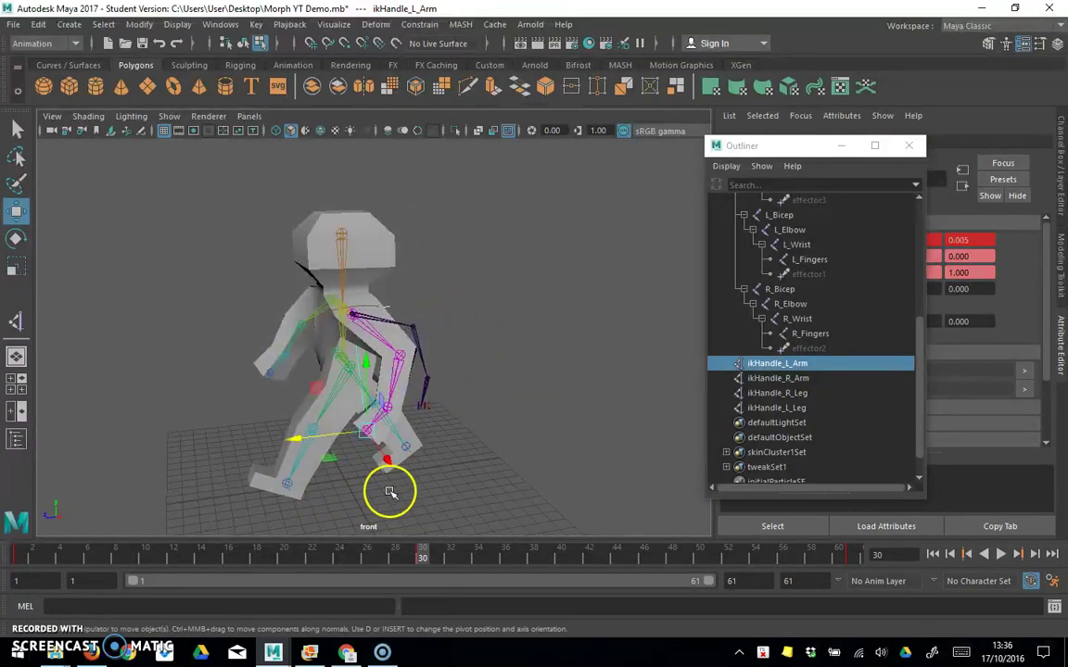
pyautogui.hotkey('ctrl', 'z')
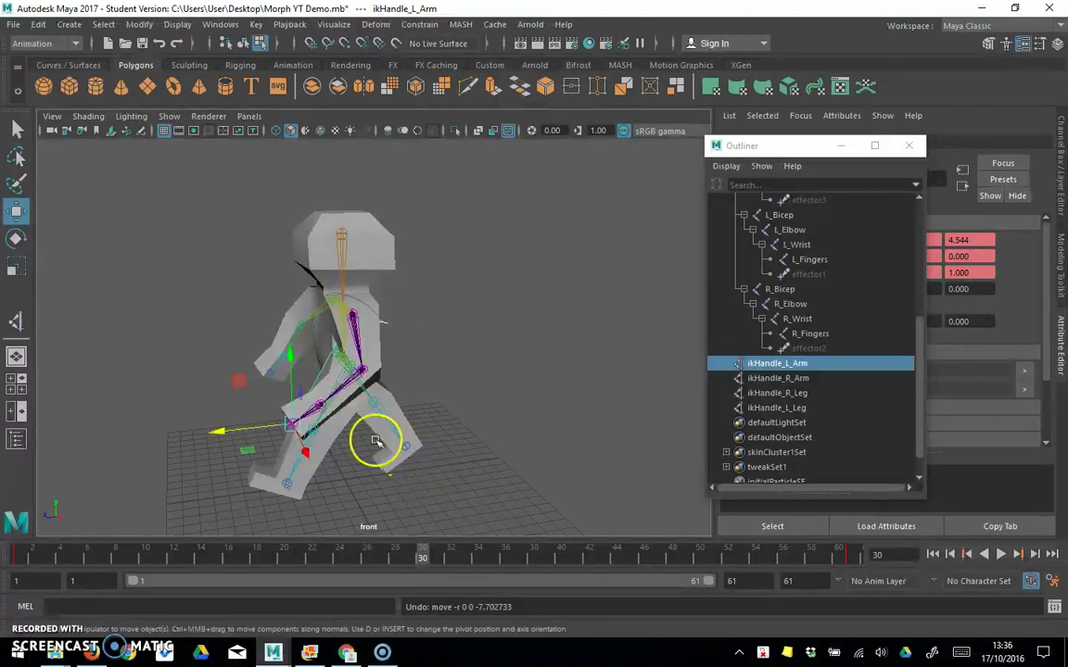
pyautogui.moveTo(248, 429); pyautogui.dragTo(295, 463)
pyautogui.hotkey('shift', 'w')
pyautogui.moveTo(354, 348); pyautogui.dragTo(343, 461)
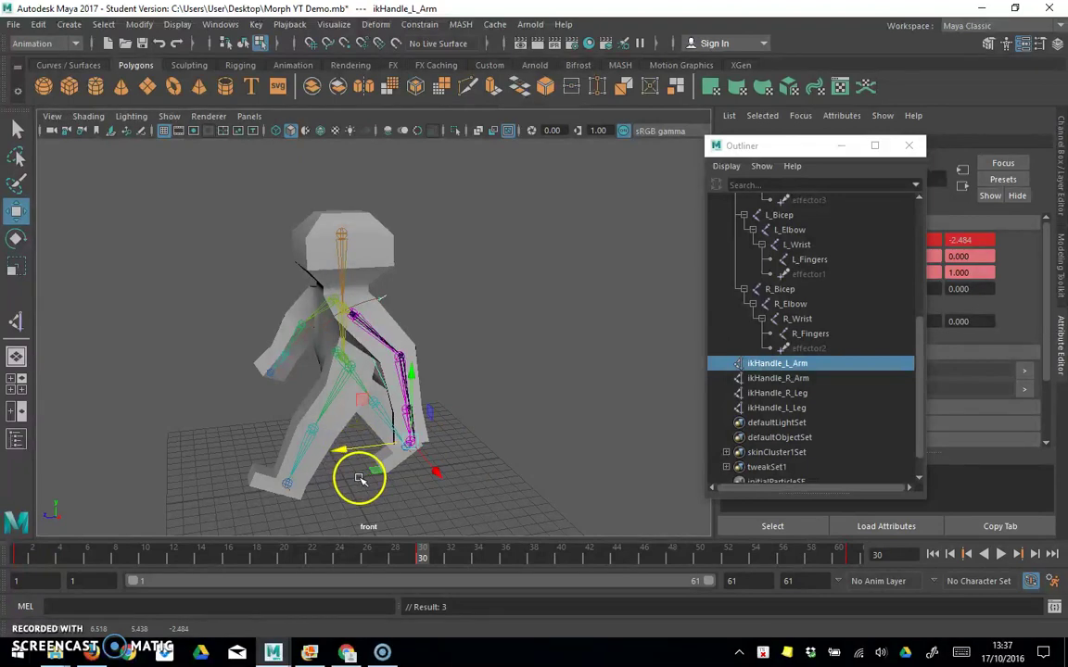
pyautogui.keyDown('alt'); pyautogui.moveTo(361, 479); pyautogui.dragTo(448, 529); pyautogui.keyUp('alt')
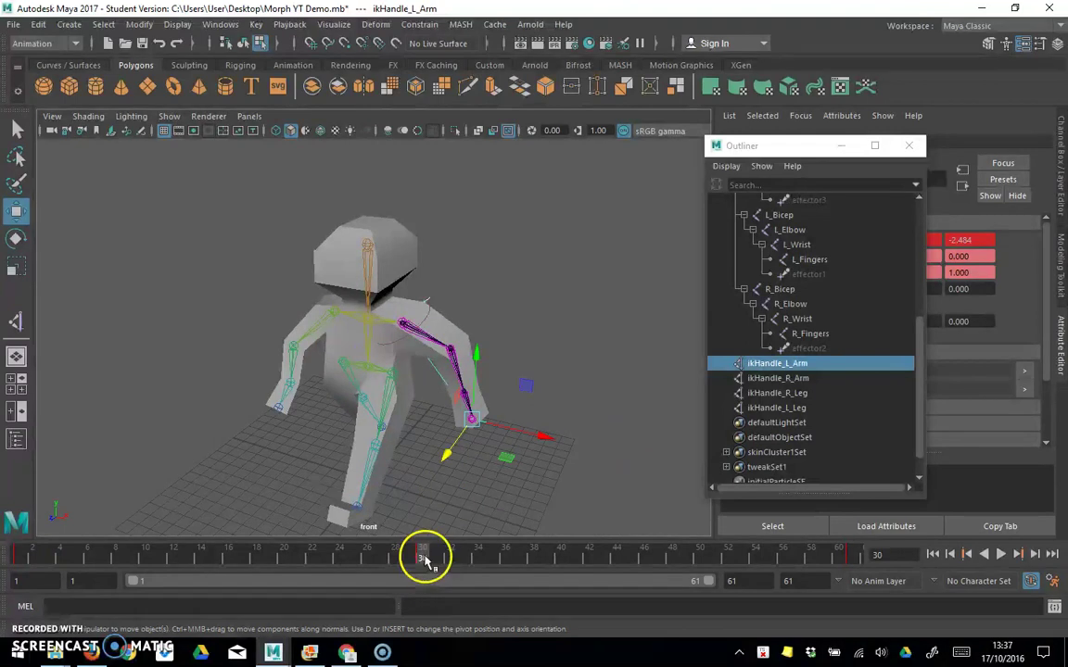
# Step: Check the keys on the arm and leg IK handles and scrub through the timeline to review the walk motion
pyautogui.click(788, 377)
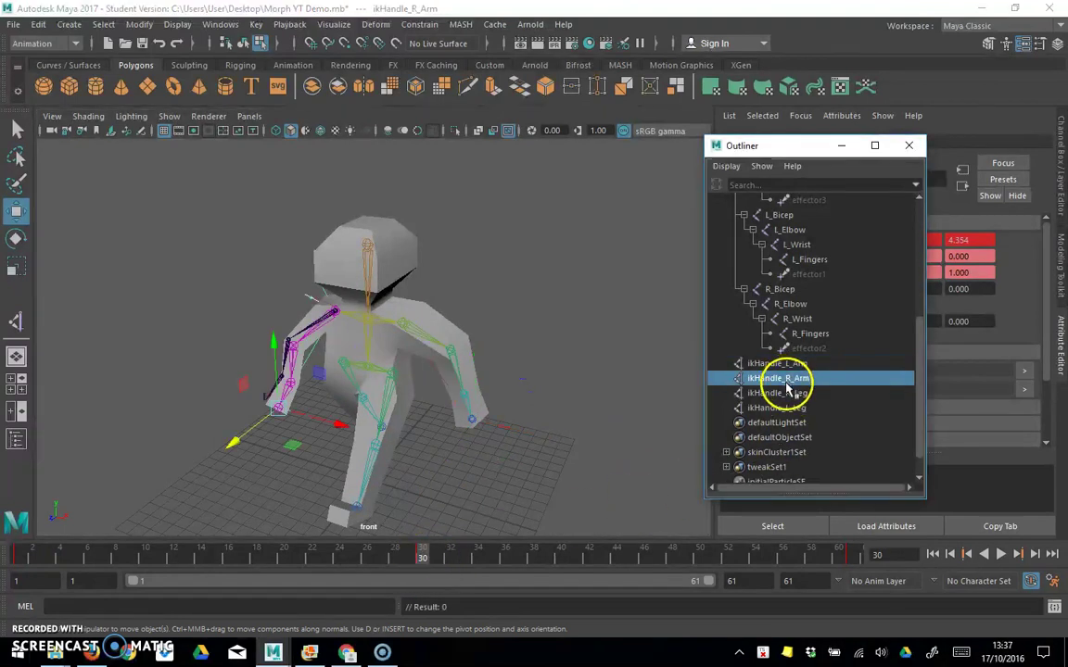
pyautogui.click(786, 393)
pyautogui.moveTo(424, 560); pyautogui.dragTo(492, 559)
pyautogui.moveTo(550, 582); pyautogui.dragTo(425, 562)
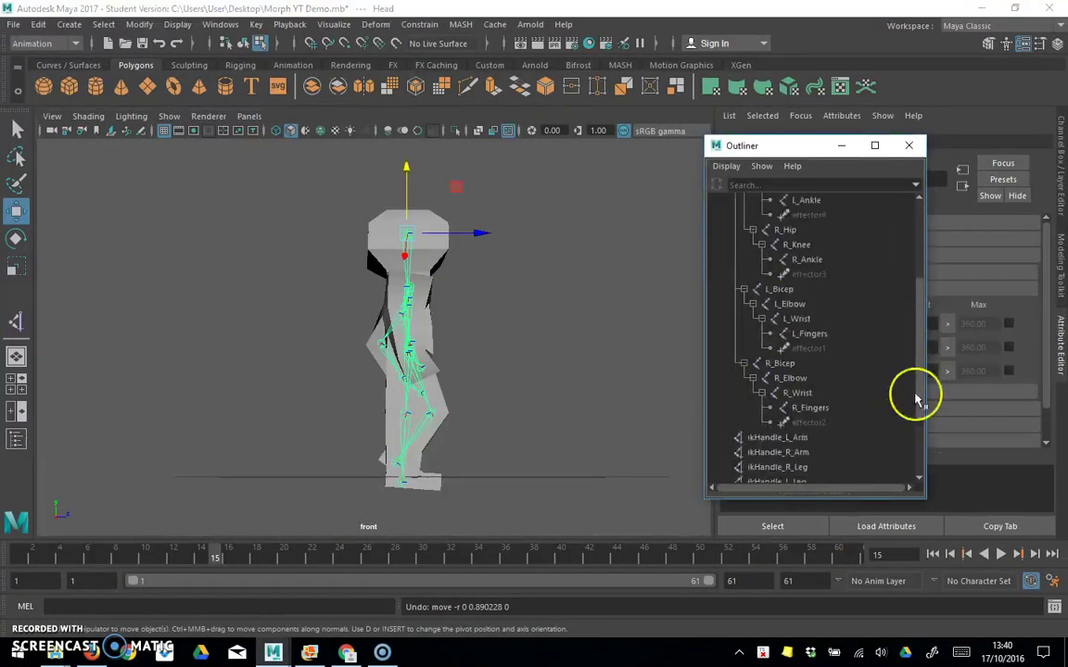
pyautogui.click(790, 436)
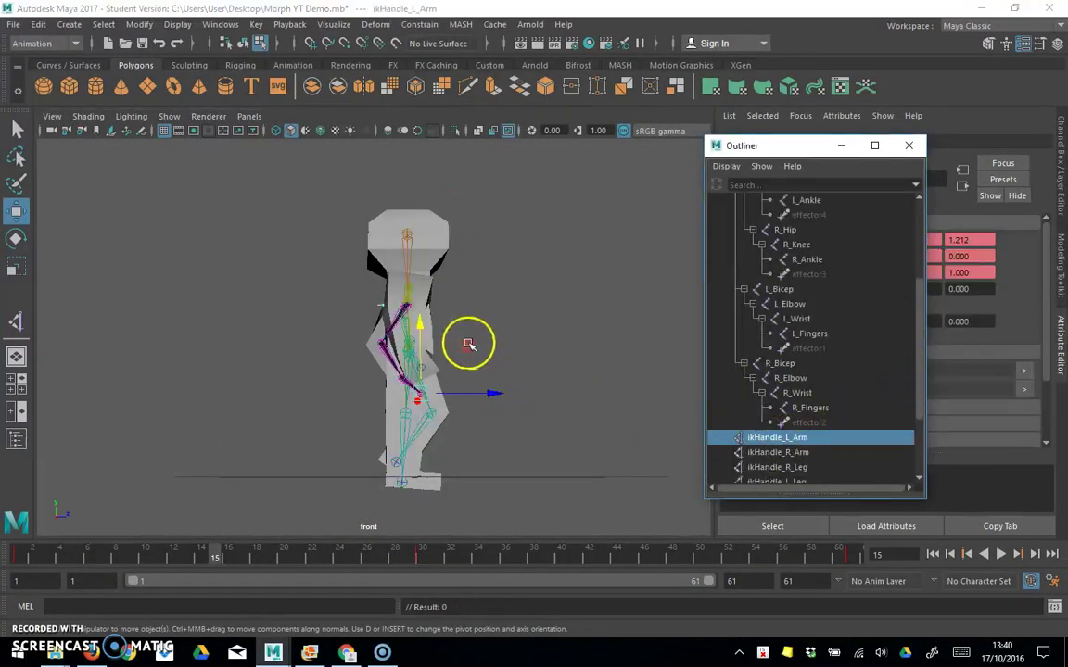
pyautogui.moveTo(258, 560); pyautogui.dragTo(396, 543)
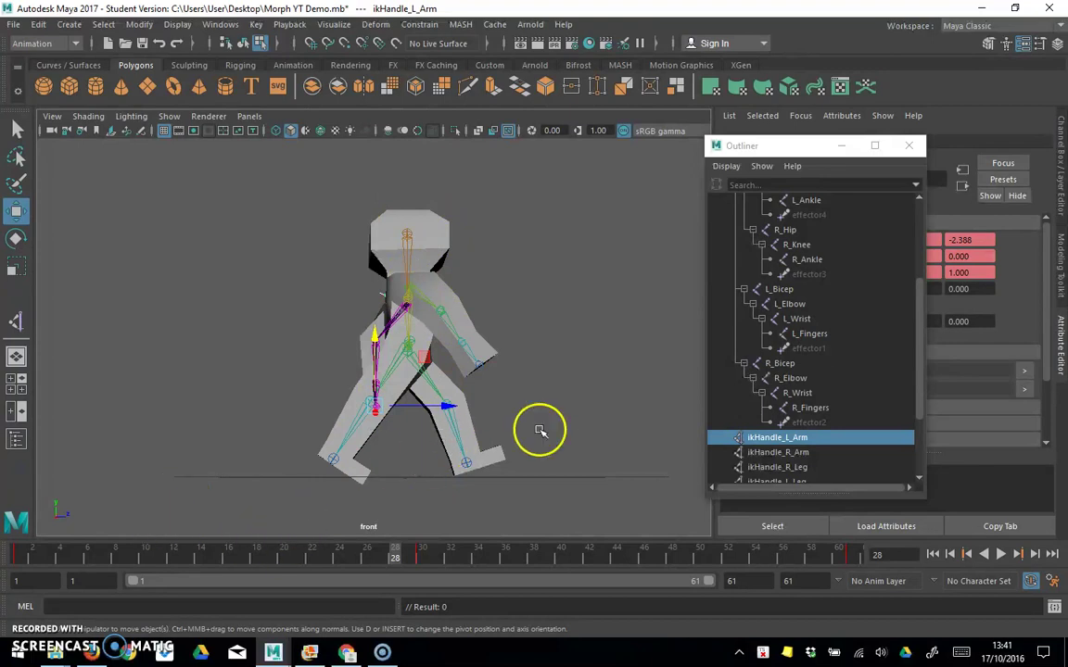
# Step: Set a key on the Head joint at frame 1 and another at frame 61
pyautogui.moveTo(920, 370); pyautogui.dragTo(921, 309)
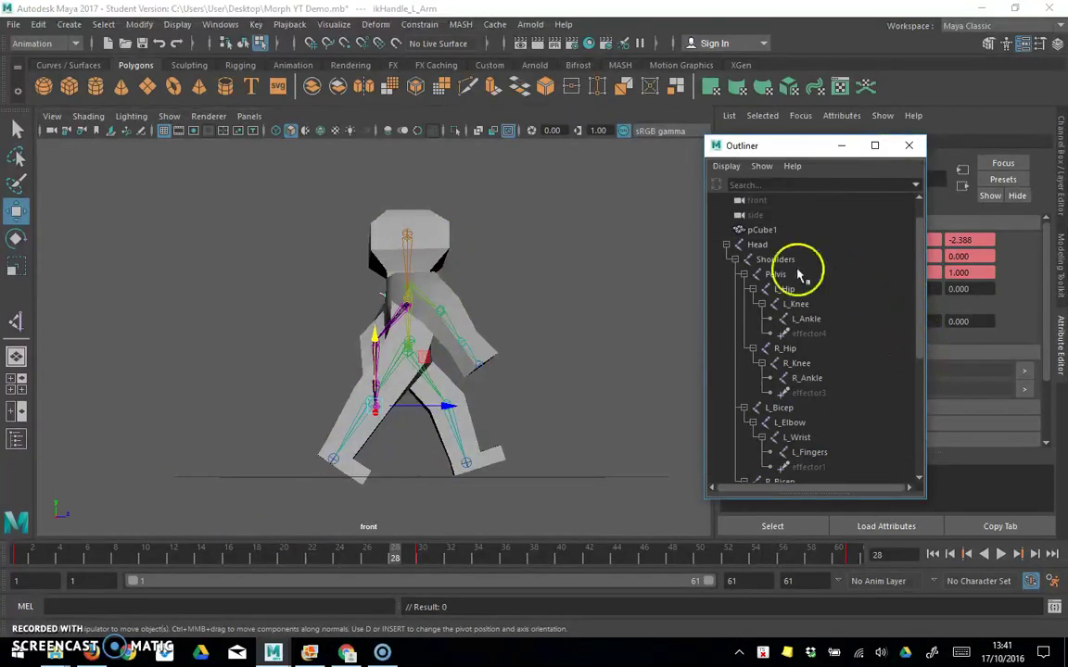
pyautogui.click(751, 244)
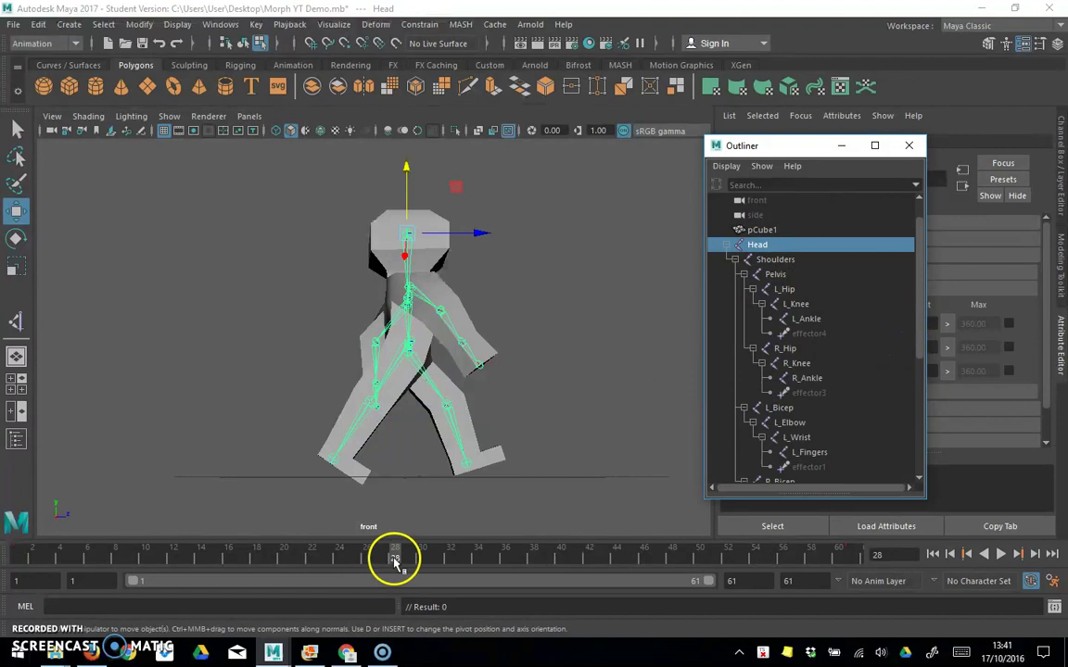
pyautogui.moveTo(395, 557); pyautogui.dragTo(9, 557)
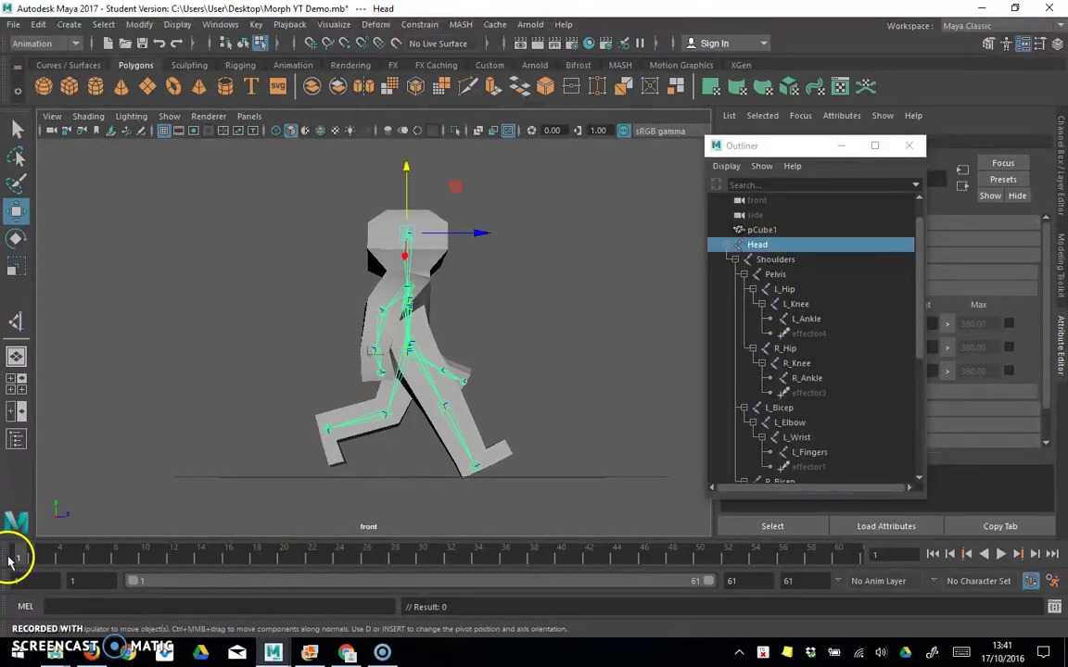
pyautogui.click(256, 24)
pyautogui.click(281, 56)
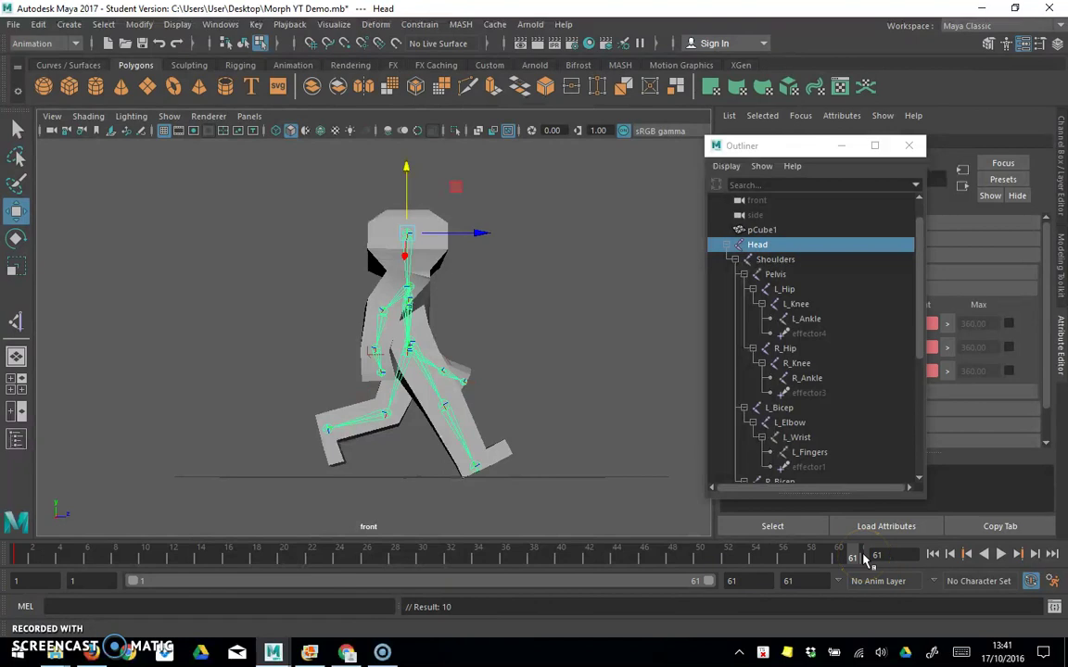
pyautogui.click(256, 24)
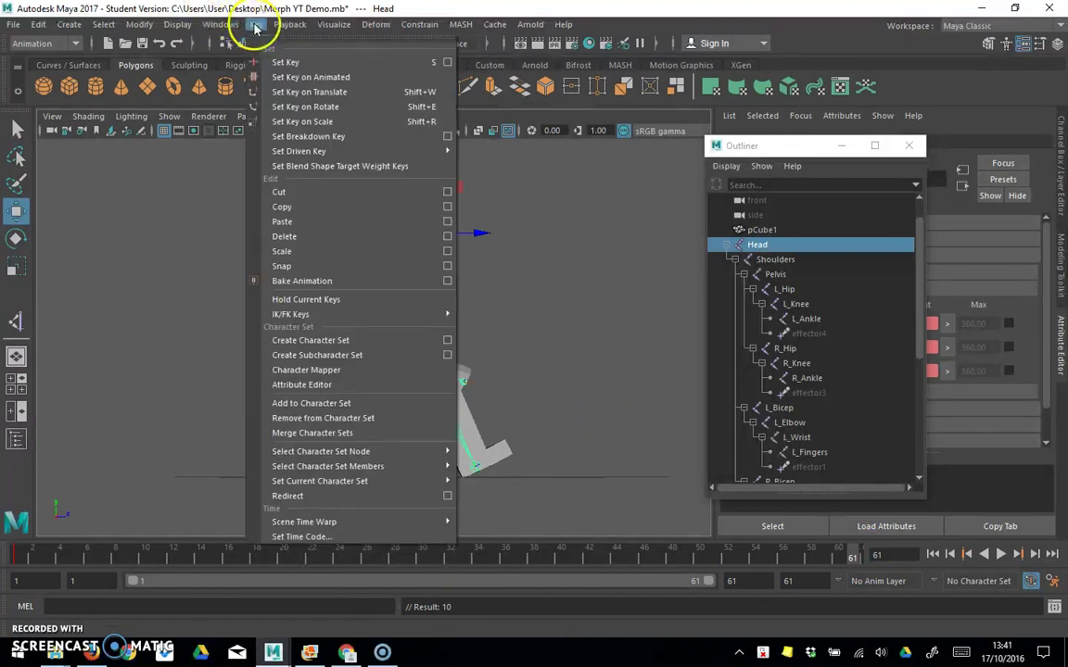
pyautogui.click(276, 63)
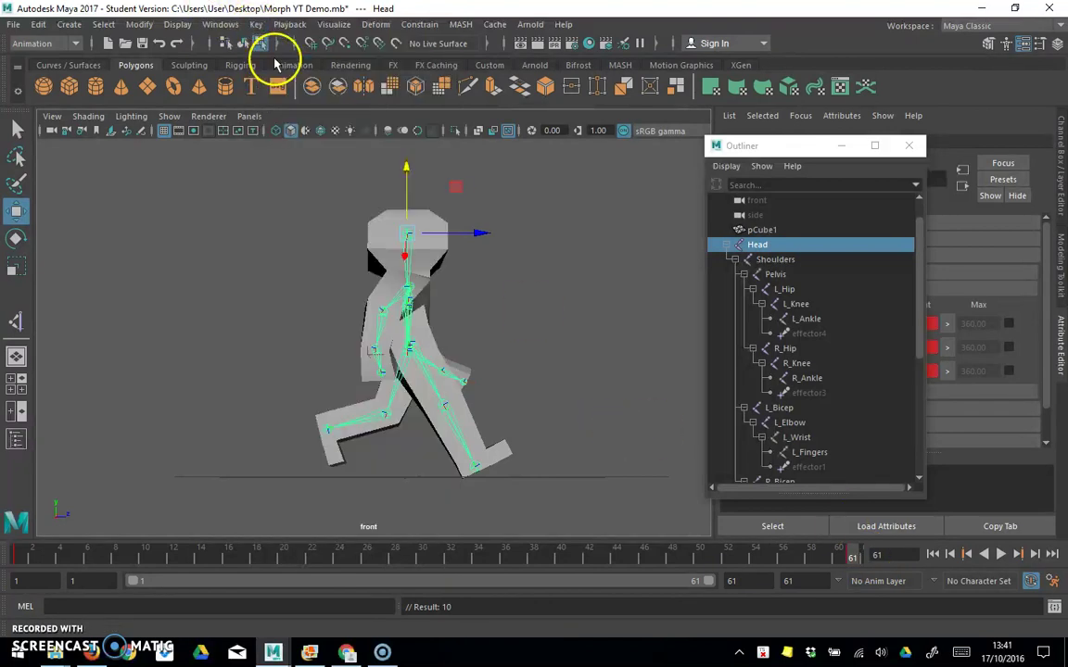
# Step: Raise the Head joint to about 17.68 in Y at frame 30 and about 18.03 in Y at frame 15
pyautogui.click(422, 556)
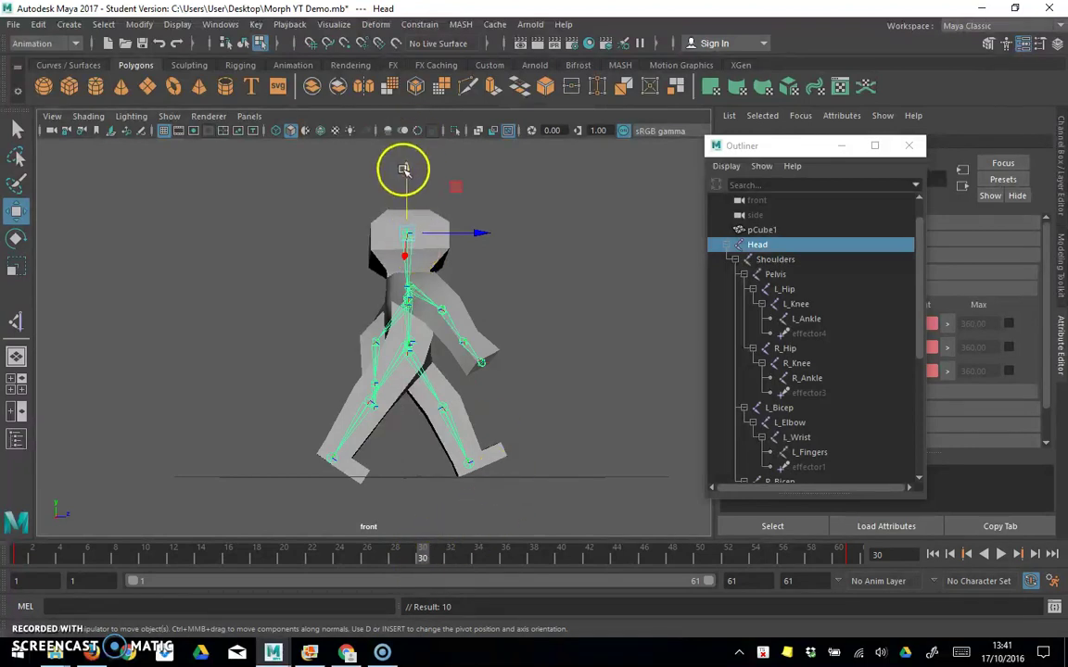
pyautogui.moveTo(404, 168); pyautogui.dragTo(405, 162)
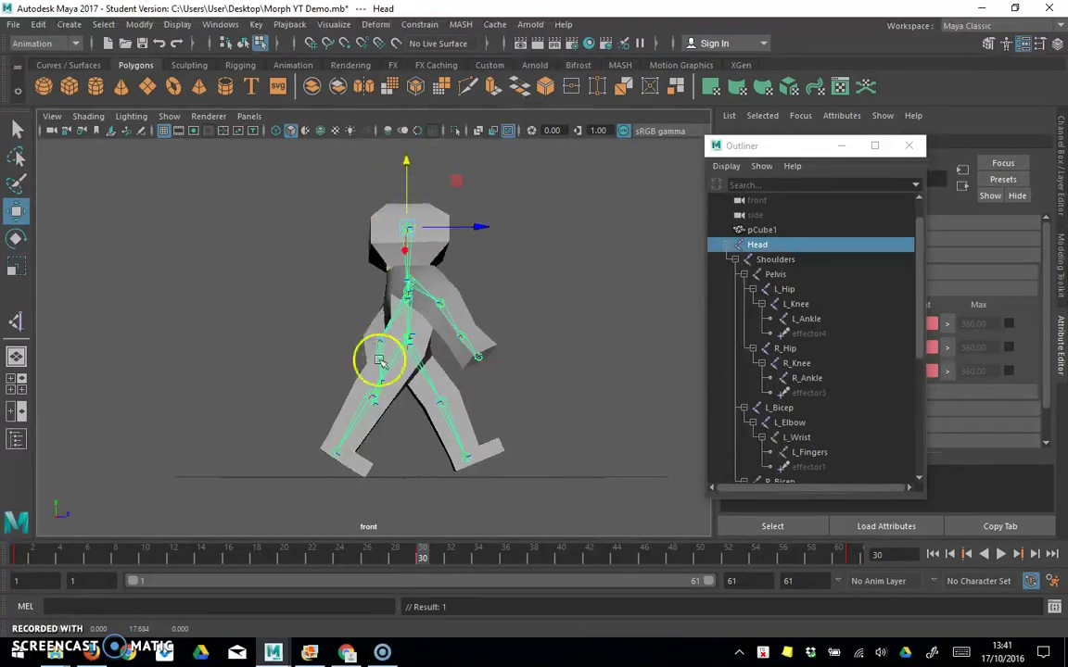
pyautogui.click(223, 559)
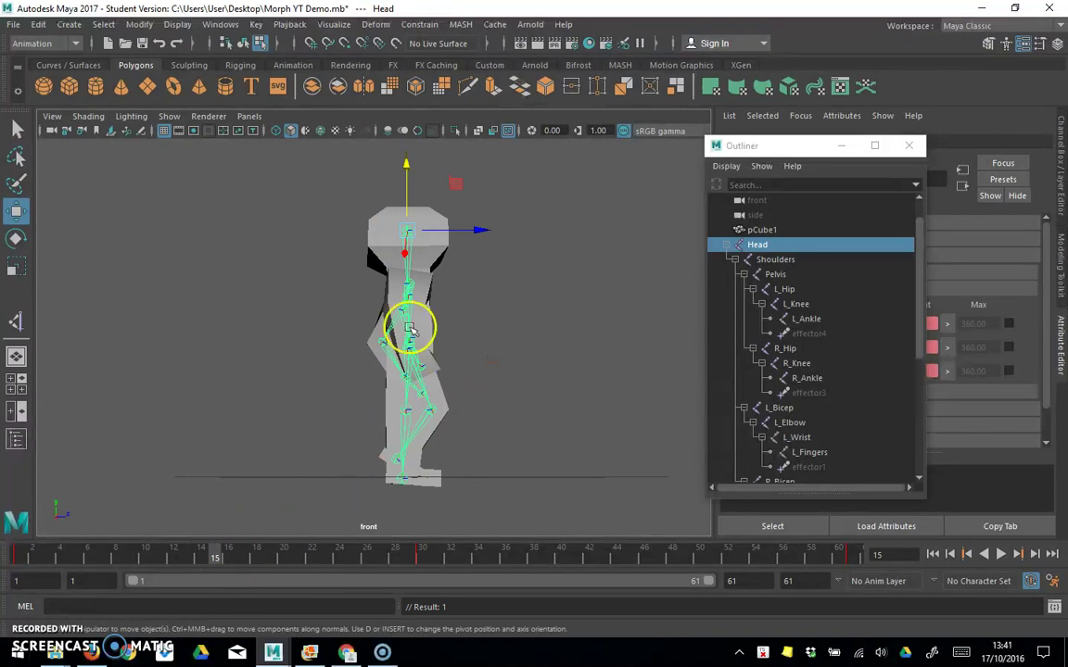
pyautogui.moveTo(406, 167); pyautogui.dragTo(406, 159)
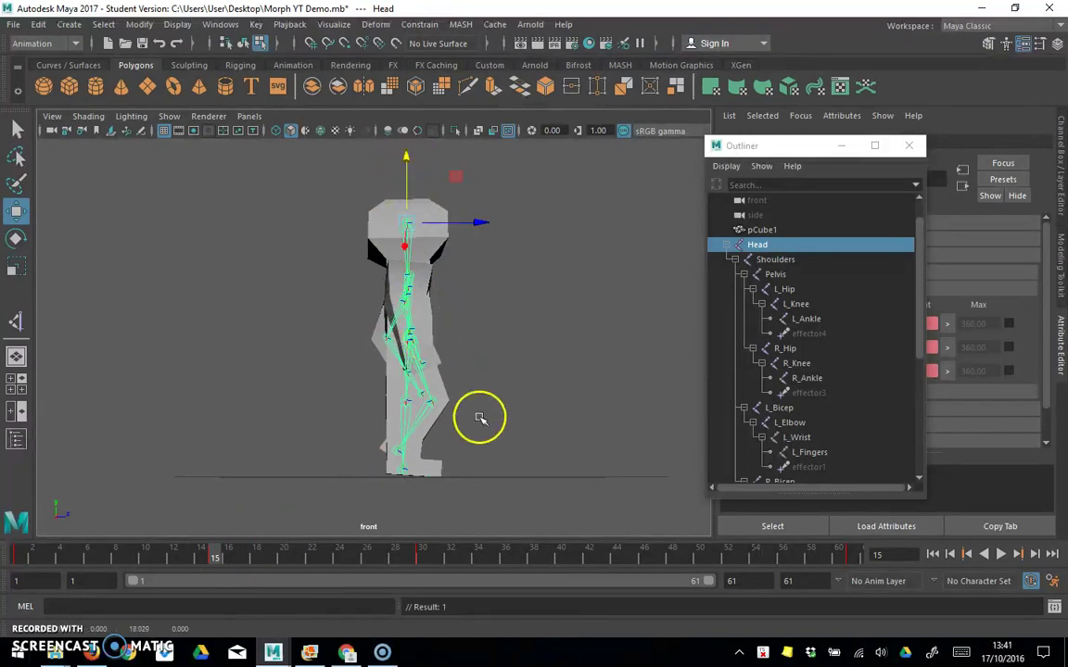
# Step: Raise the Head joint to about 18.10 in Y at frame 45
pyautogui.click(635, 557)
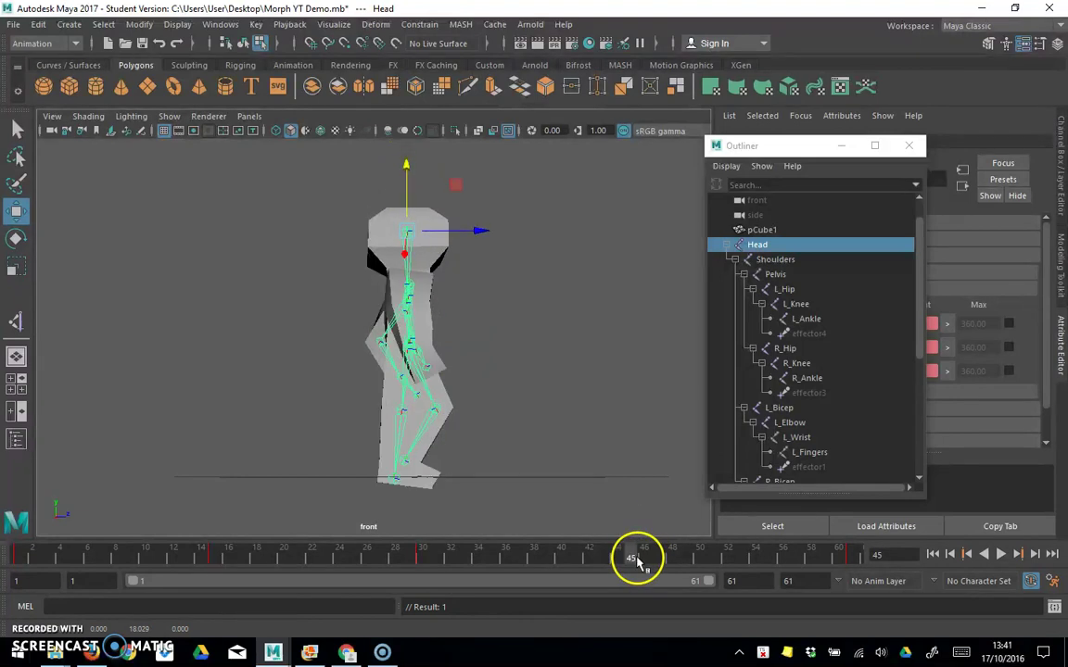
pyautogui.moveTo(405, 167); pyautogui.dragTo(405, 159)
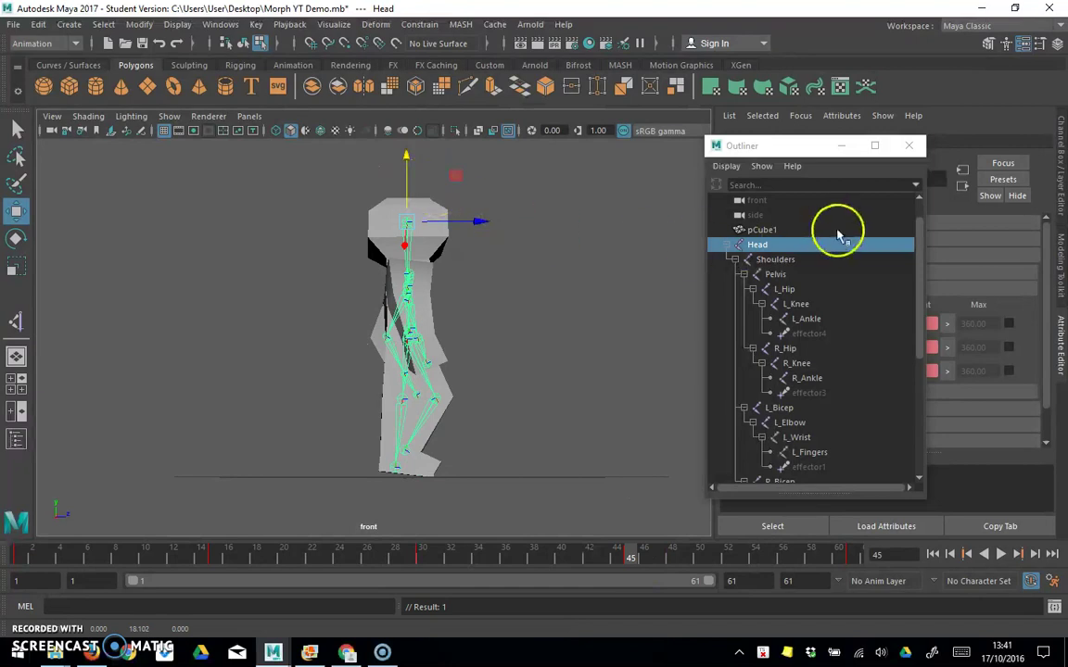
# Step: Scrub and play the walk cycle from several angles to examine the head bob and limb motion, including the pose at frame 61
pyautogui.moveTo(260, 557); pyautogui.dragTo(441, 535)
pyautogui.keyDown('alt'); pyautogui.moveTo(596, 426); pyautogui.dragTo(488, 453); pyautogui.keyUp('alt')
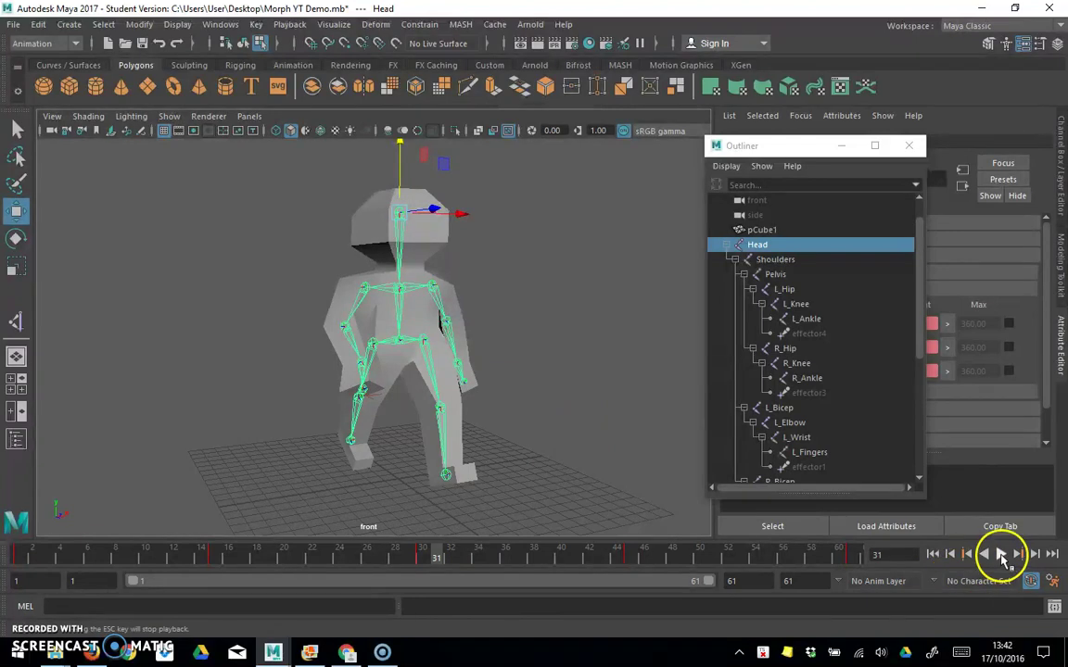
pyautogui.click(1001, 554)
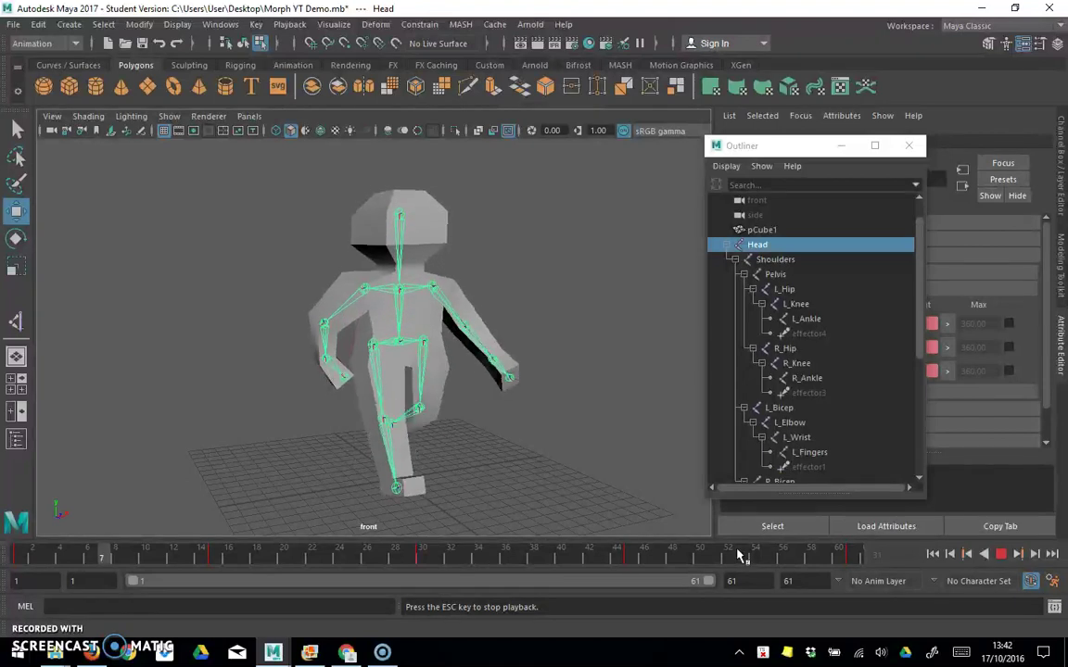
pyautogui.click(1001, 554)
pyautogui.keyDown('alt'); pyautogui.moveTo(649, 514); pyautogui.dragTo(534, 513); pyautogui.keyUp('alt')
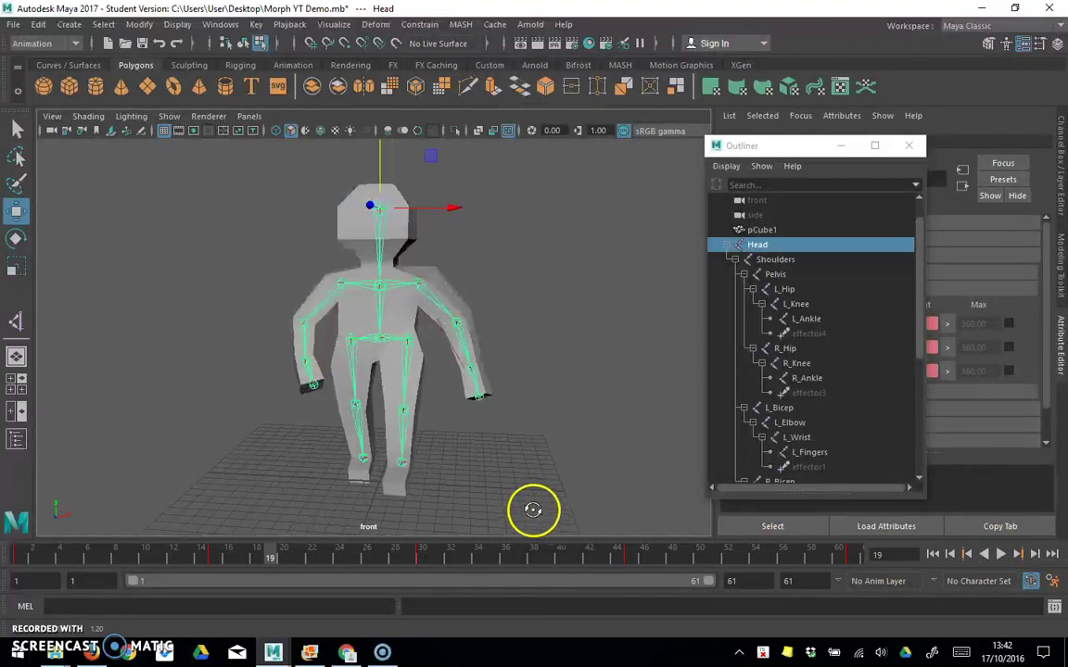
pyautogui.moveTo(661, 563); pyautogui.dragTo(866, 552)
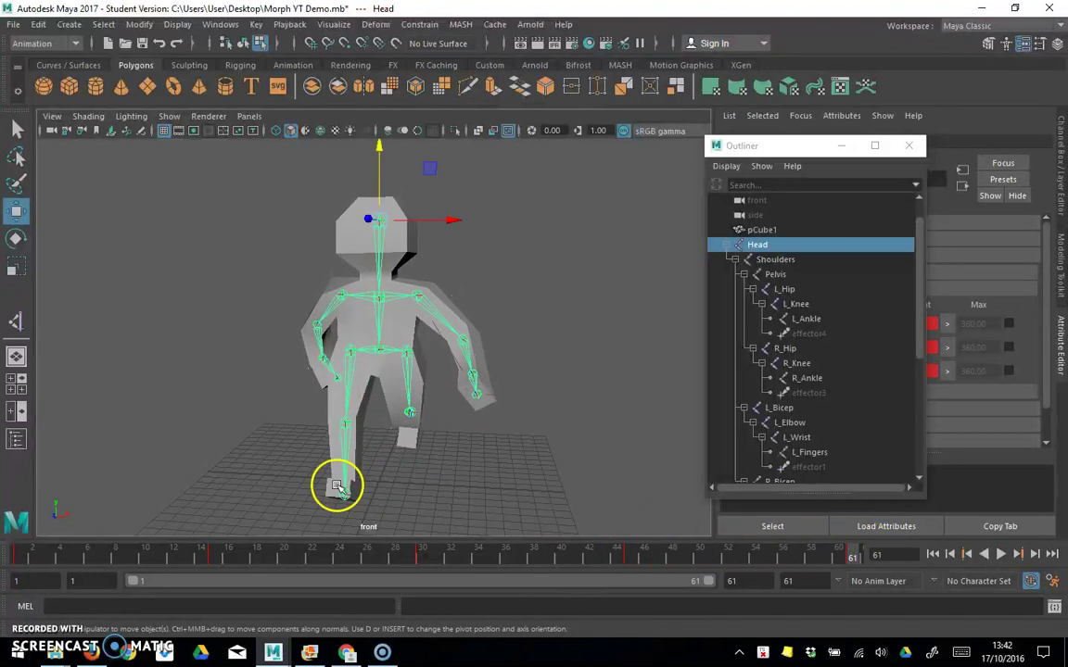
pyautogui.keyDown('alt'); pyautogui.moveTo(203, 429); pyautogui.dragTo(260, 421); pyautogui.keyUp('alt')
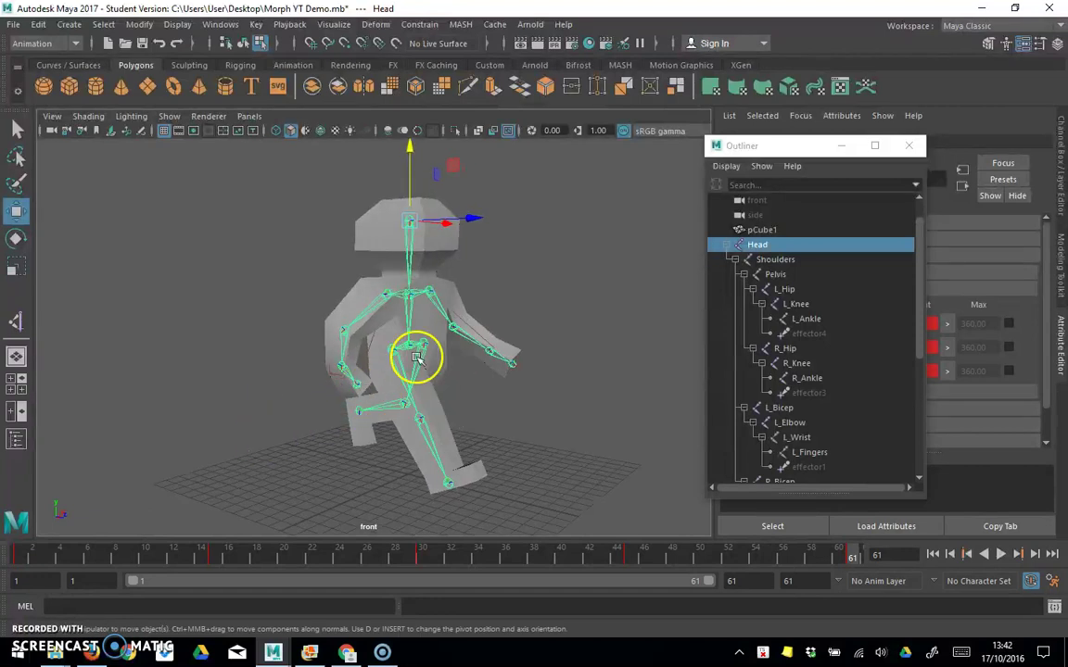
pyautogui.click(408, 223)
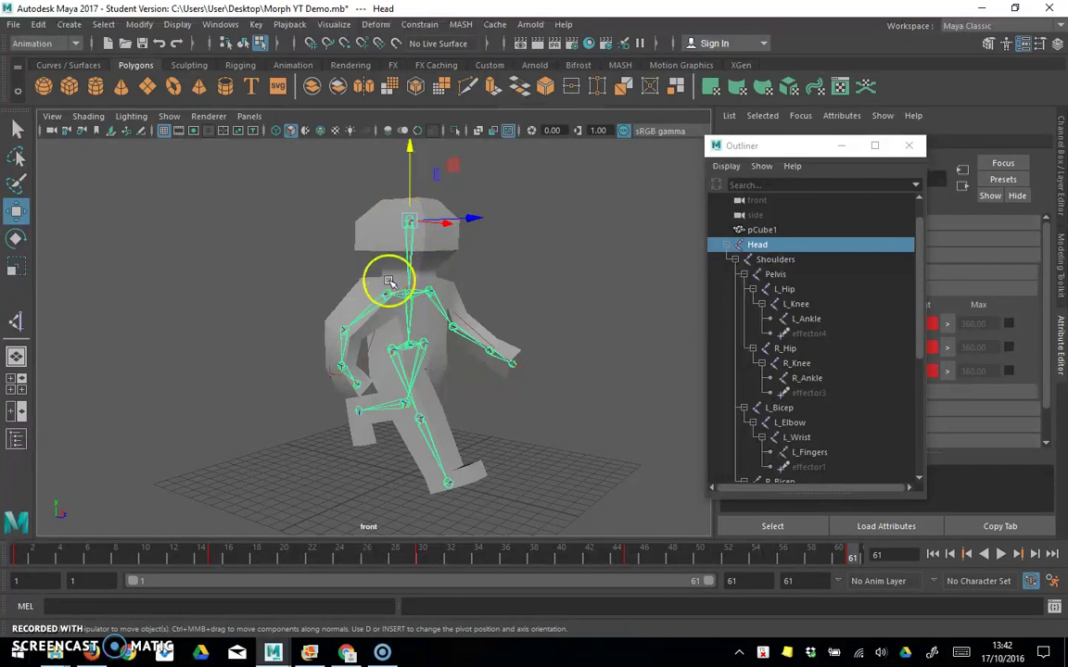